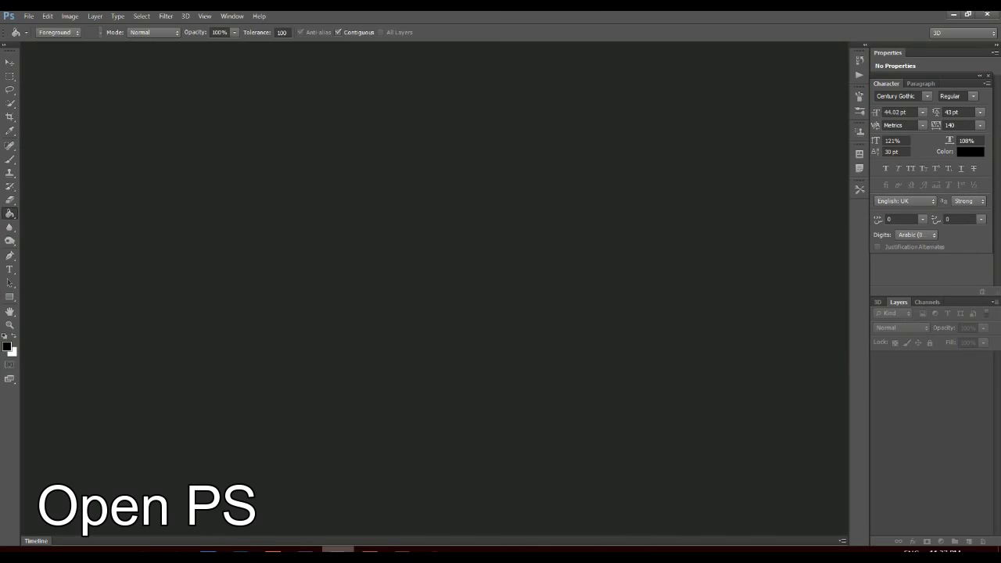
Step: Open the portrait image shortcut from the Desktop as a 1920x1080 document
{"action": "left_click", "coordinate": [32, 17]}
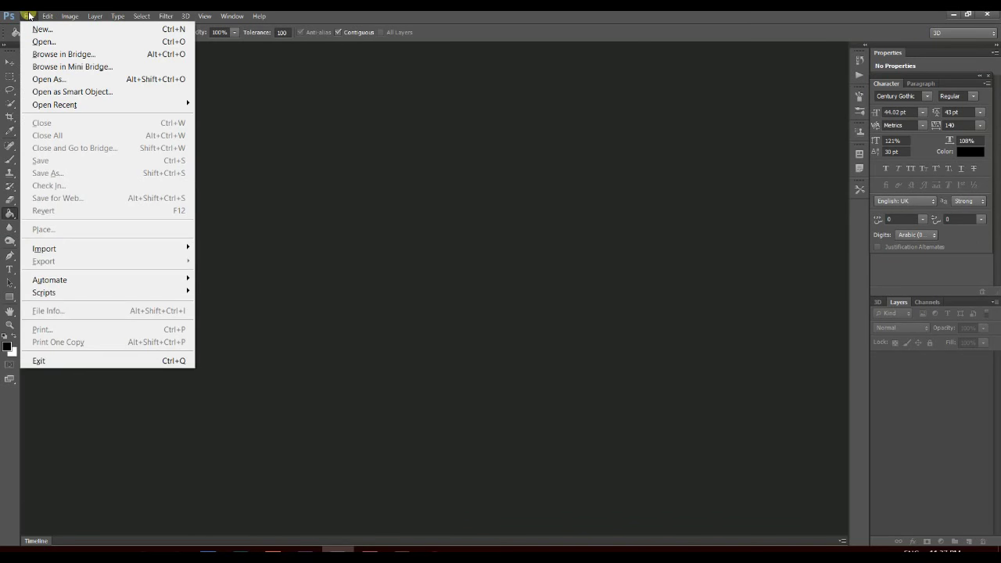
{"action": "left_click", "coordinate": [34, 39]}
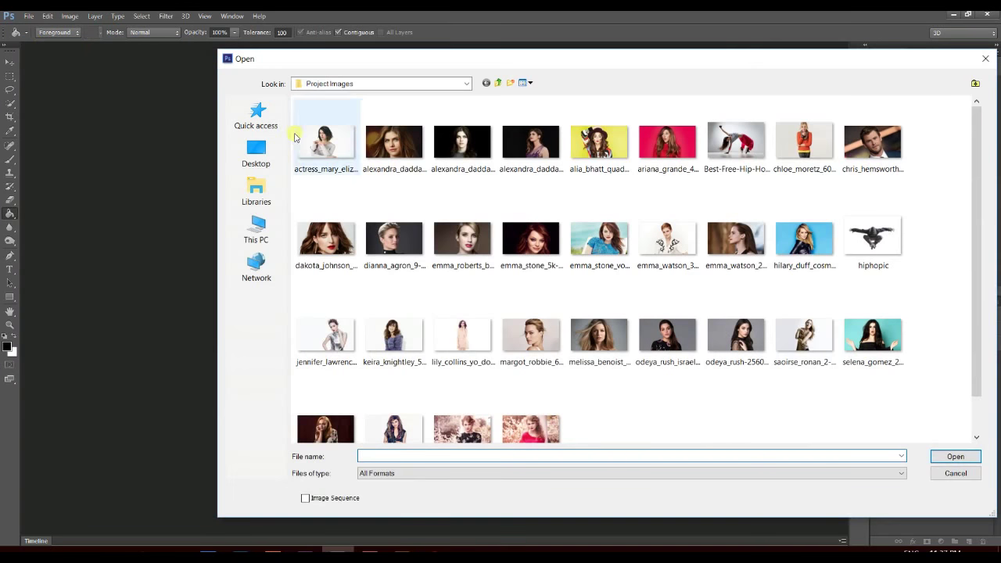
{"action": "left_click", "coordinate": [276, 168]}
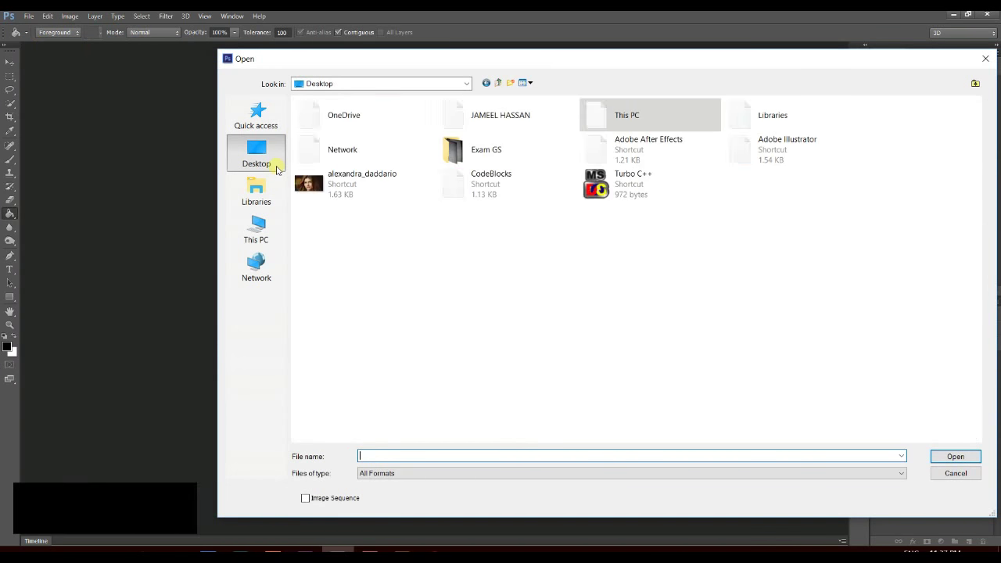
{"action": "left_click", "coordinate": [377, 189]}
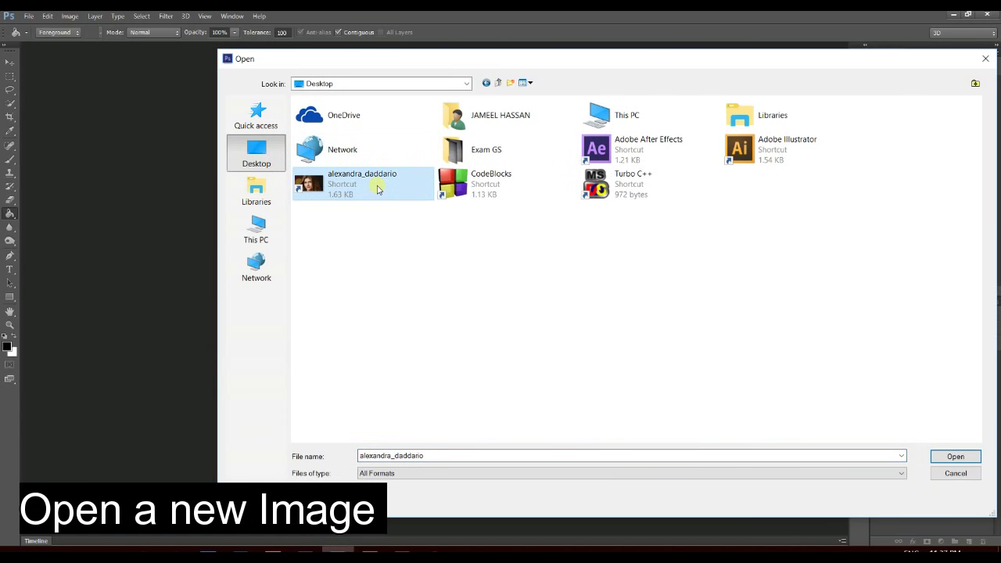
{"action": "left_click", "coordinate": [950, 456]}
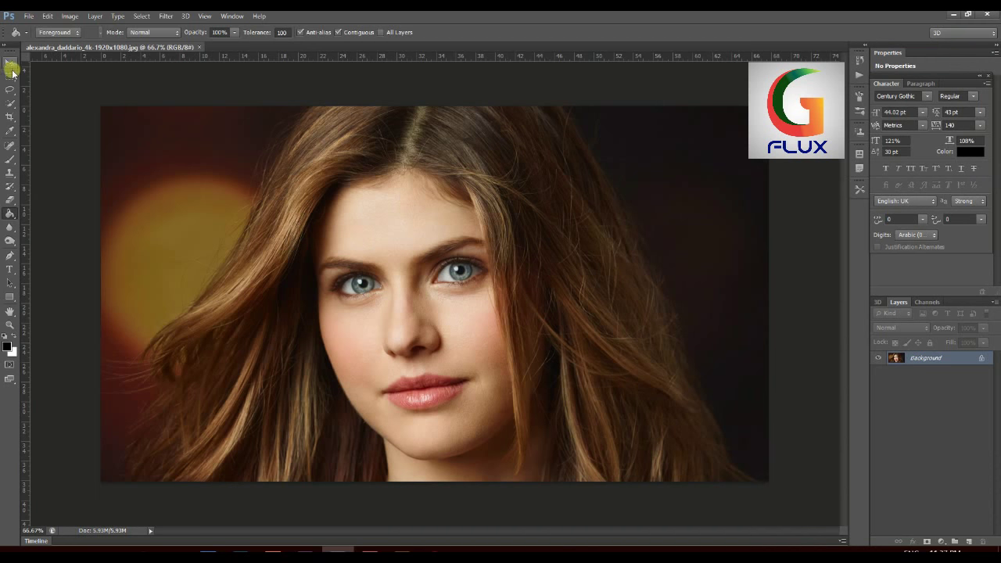
Step: Crop the portrait around the face by pulling in the top, bottom, left and right edges
{"action": "left_click", "coordinate": [9, 116]}
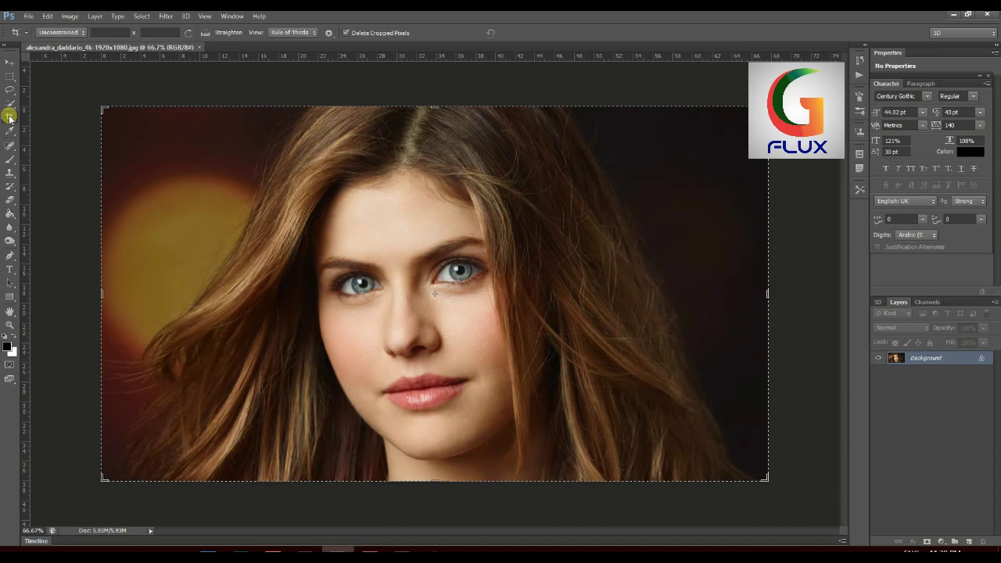
{"action": "left_click_drag", "start_coordinate": [442, 111], "coordinate": [443, 127]}
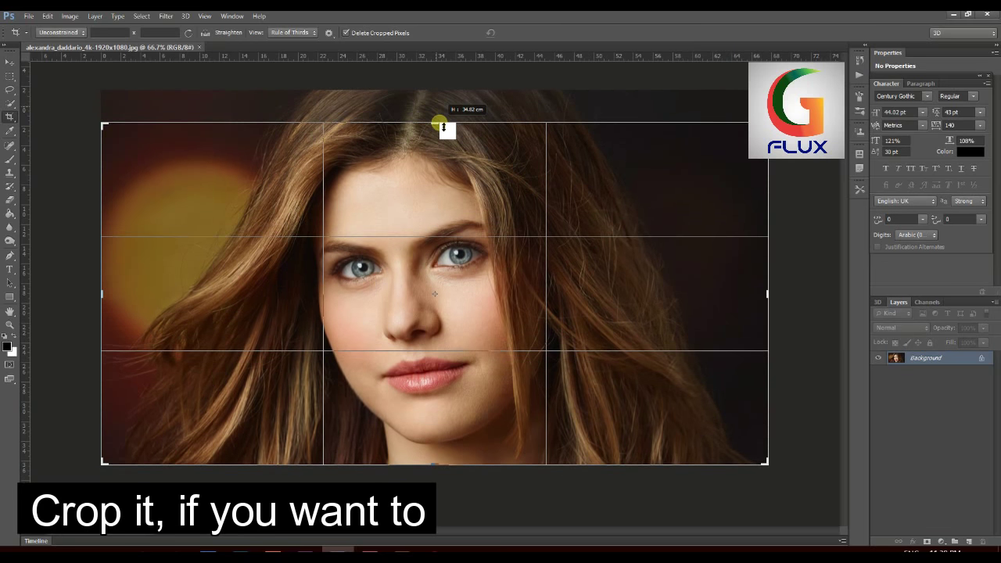
{"action": "left_click_drag", "start_coordinate": [441, 464], "coordinate": [439, 458]}
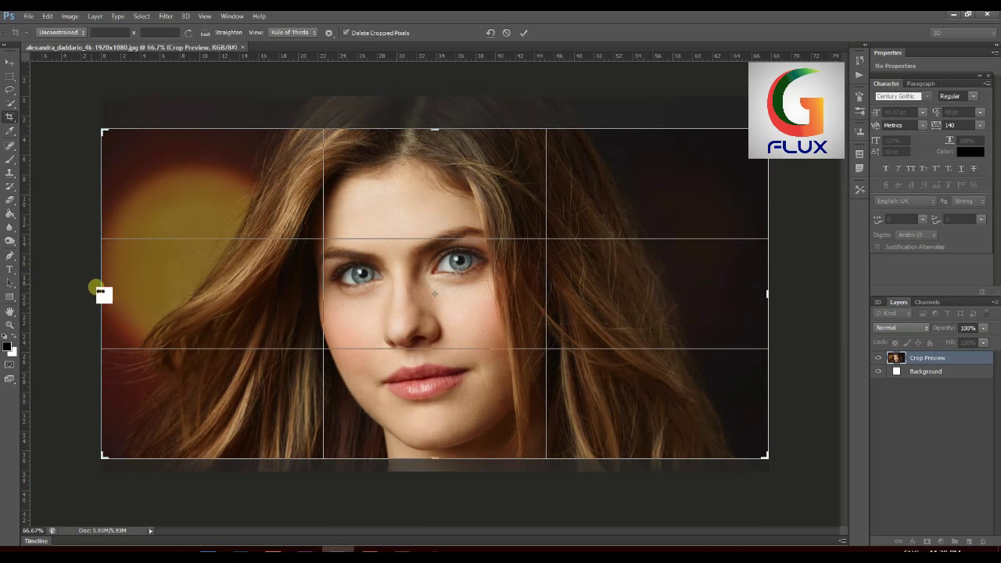
{"action": "left_click_drag", "start_coordinate": [108, 300], "coordinate": [173, 312]}
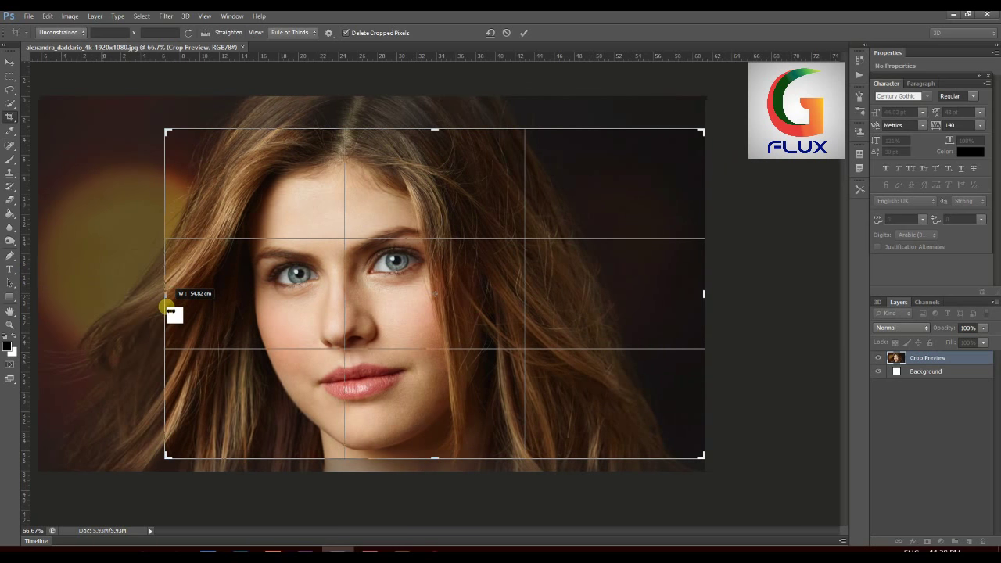
{"action": "left_click_drag", "start_coordinate": [706, 297], "coordinate": [648, 305]}
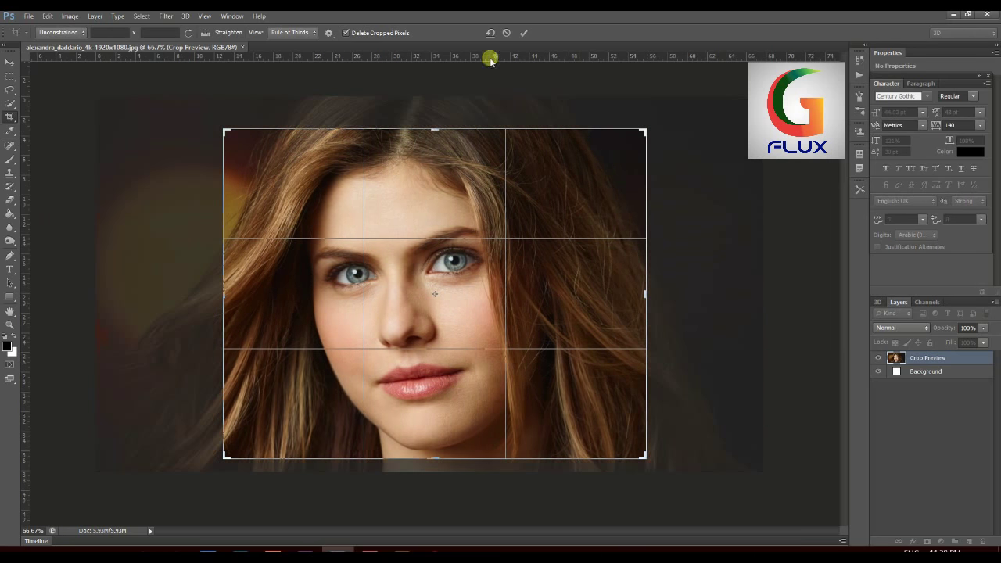
{"action": "left_click", "coordinate": [527, 33]}
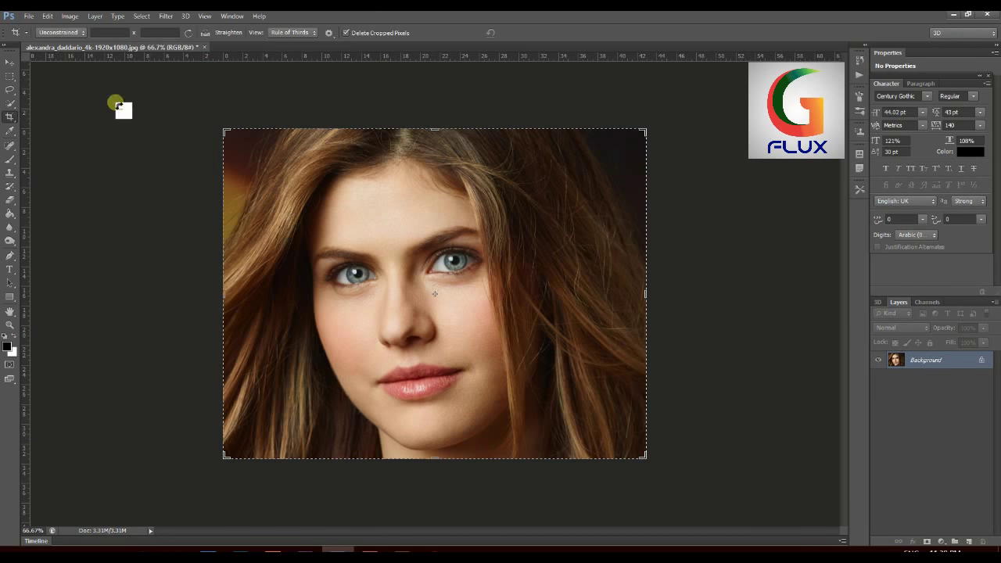
Step: Duplicate the photo into Layer 1 and Layer 1 copy, fill Background black, and select Layer 1 copy
{"action": "left_click", "coordinate": [10, 66]}
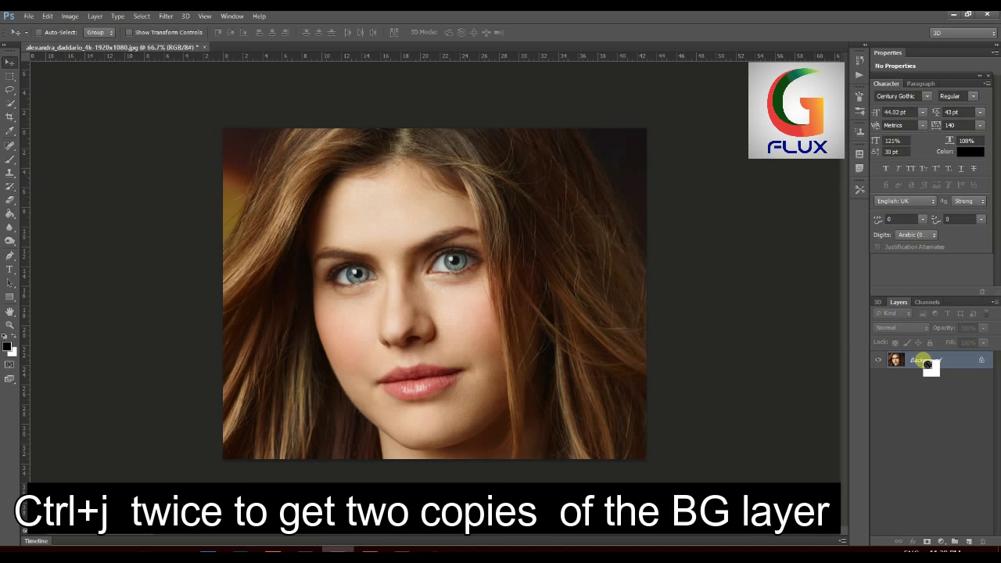
{"action": "key", "text": "ctrl+j"}
{"action": "key", "text": "ctrl+j"}
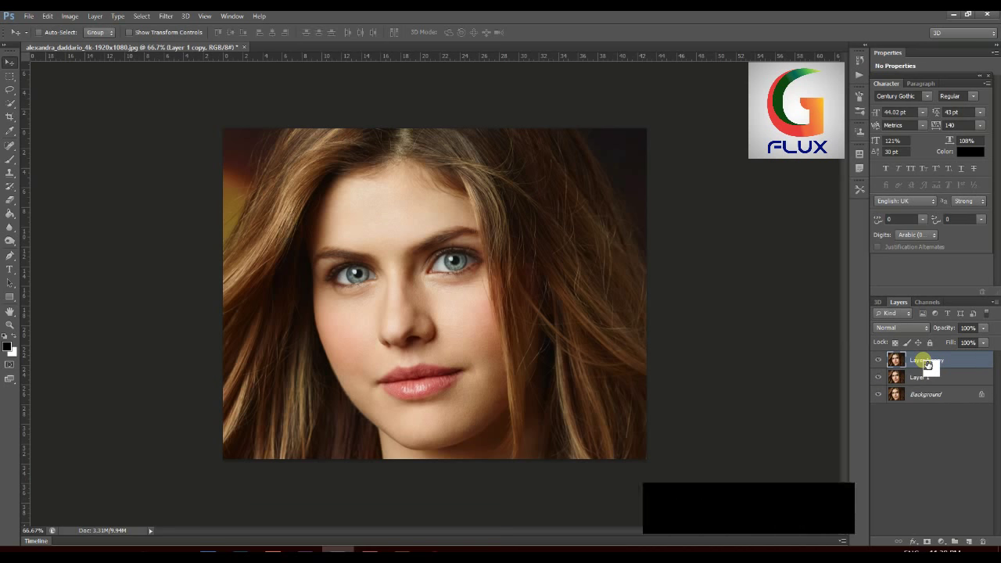
{"action": "left_click", "coordinate": [925, 396]}
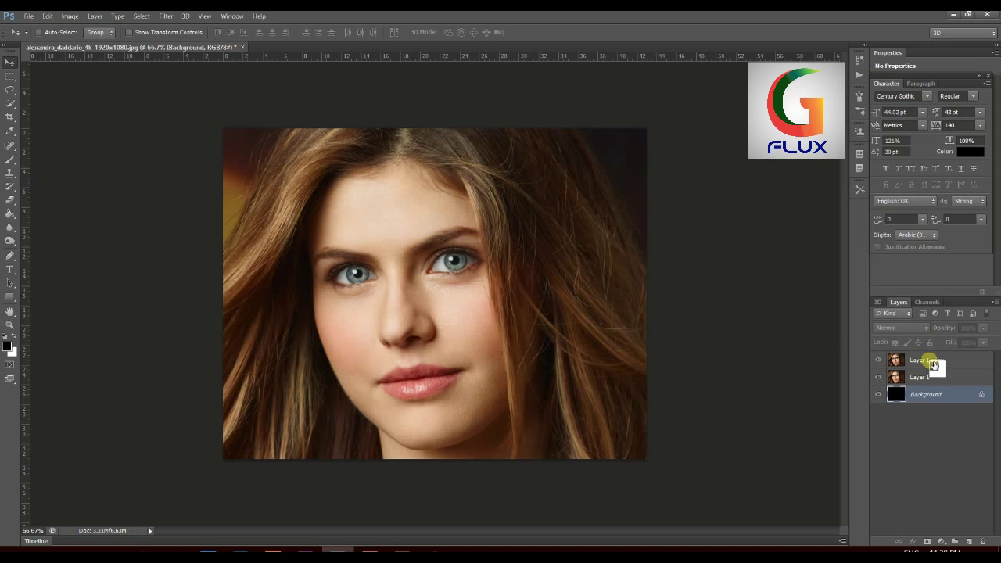
{"action": "left_click", "coordinate": [933, 363]}
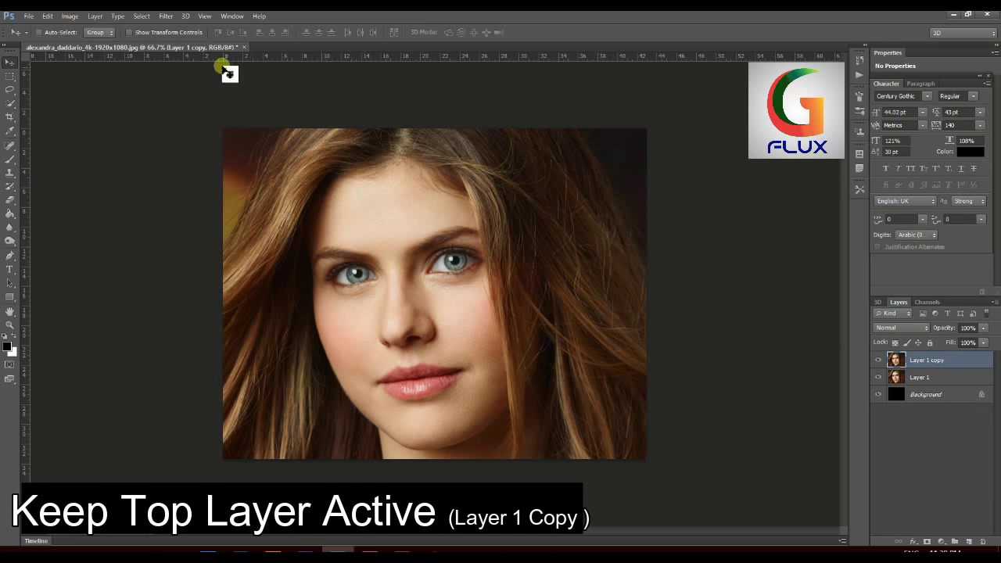
{"action": "left_click", "coordinate": [51, 16]}
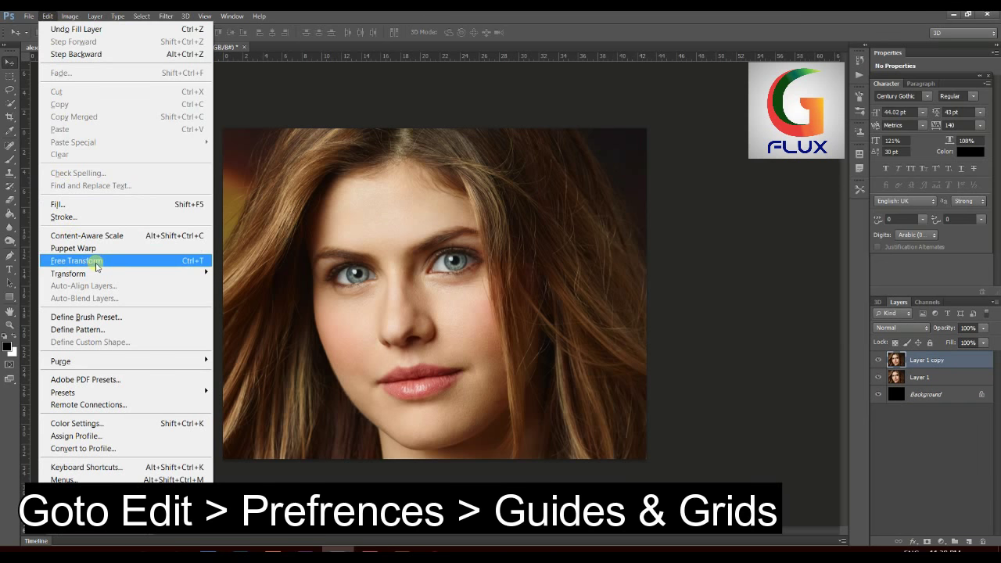
{"action": "mouse_move", "coordinate": [121, 493]}
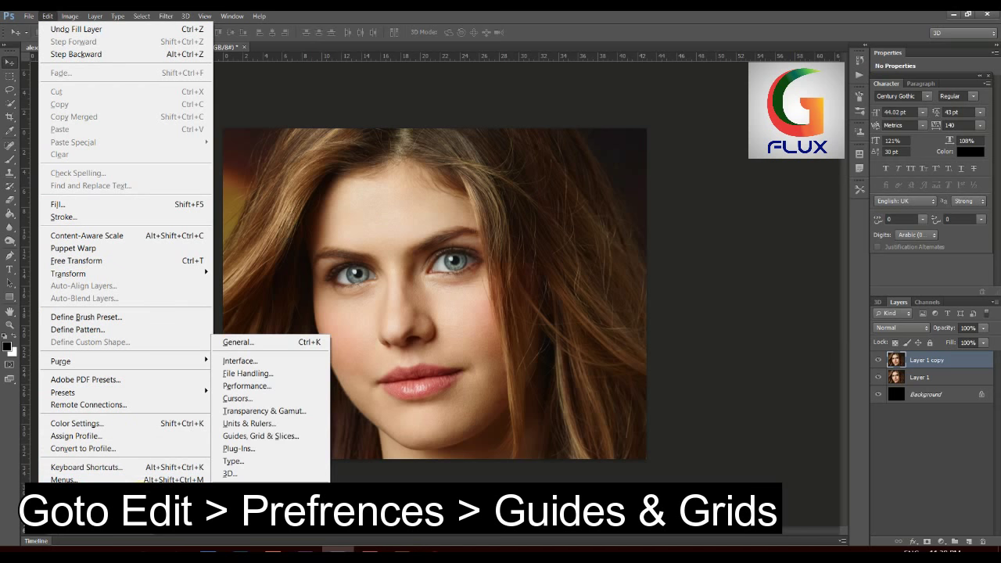
Step: In Guides, Grid & Slices preferences, set gridlines every 217 pixels, subdivisions, and a bright yellow colour
{"action": "left_click", "coordinate": [247, 436]}
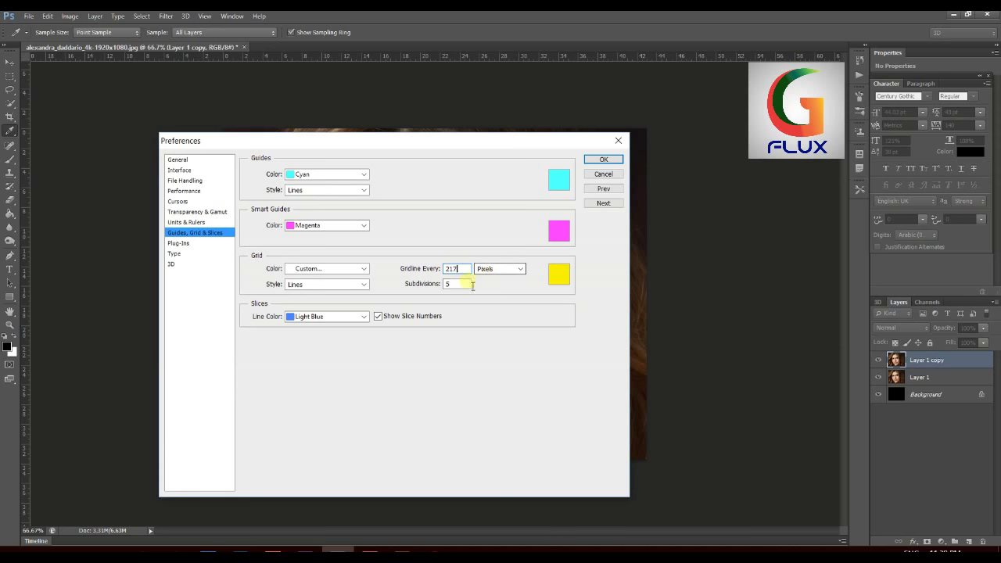
{"action": "key", "text": "Tab"}
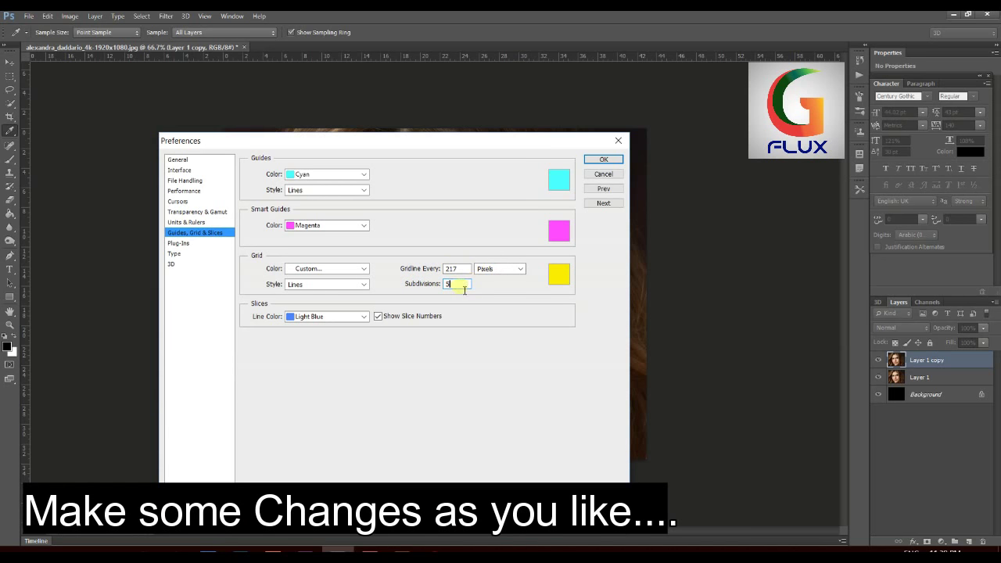
{"action": "left_click", "coordinate": [559, 273]}
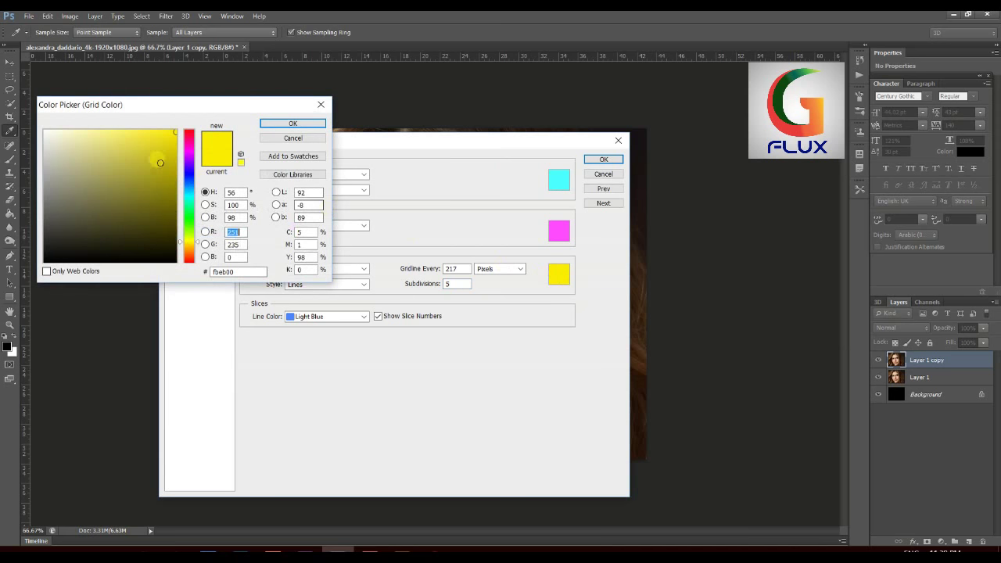
{"action": "left_click", "coordinate": [288, 124]}
{"action": "left_click", "coordinate": [601, 158]}
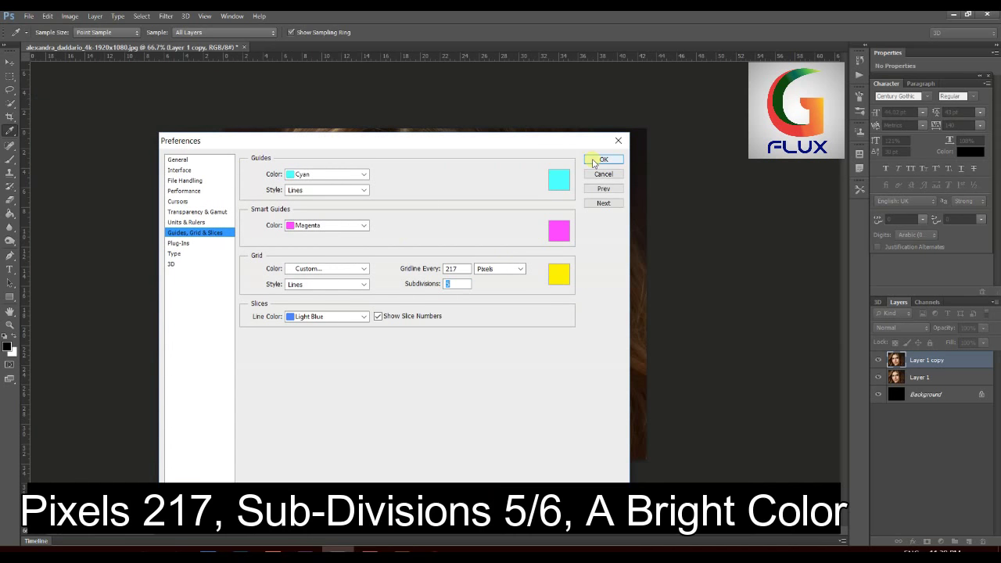
{"action": "key", "text": "v"}
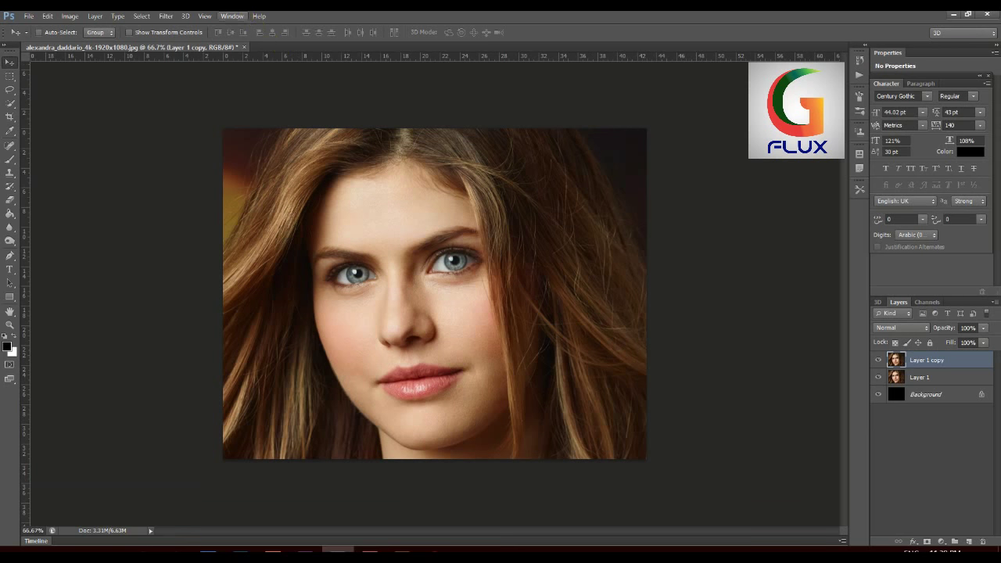
Step: Show the grid over the portrait and switch to the Rectangular Marquee tool
{"action": "left_click", "coordinate": [206, 17]}
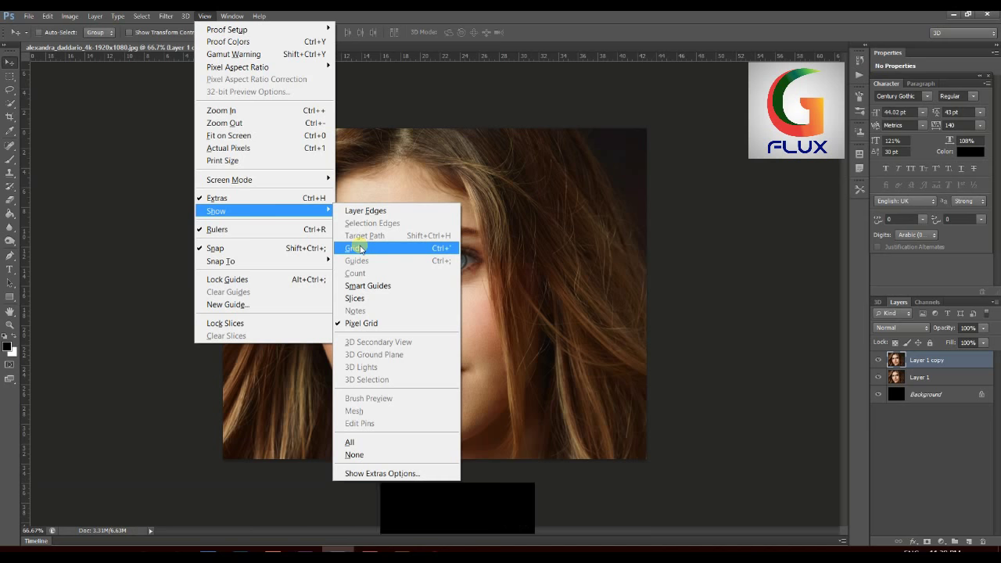
{"action": "mouse_move", "coordinate": [216, 211]}
{"action": "left_click", "coordinate": [360, 247]}
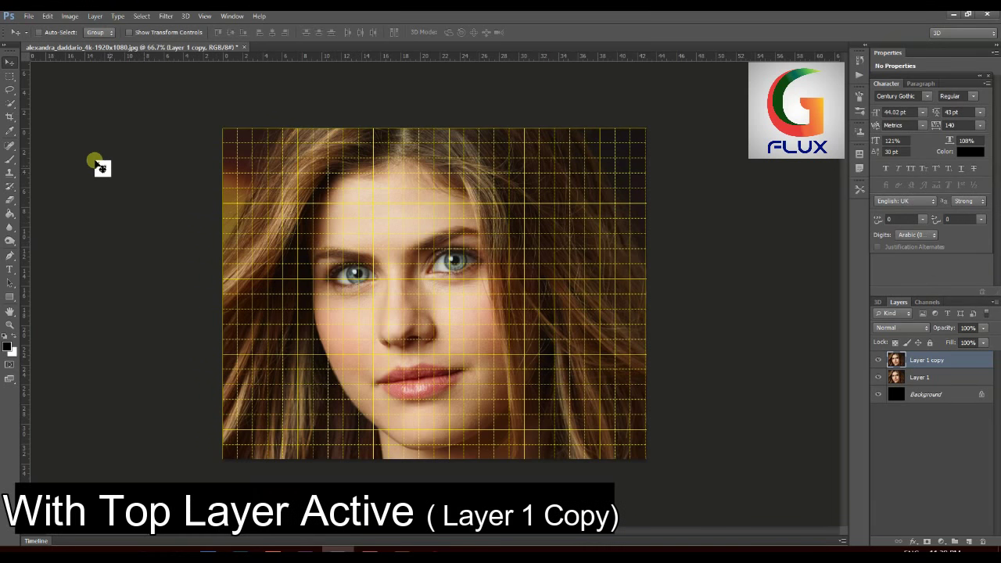
{"action": "left_click", "coordinate": [11, 77]}
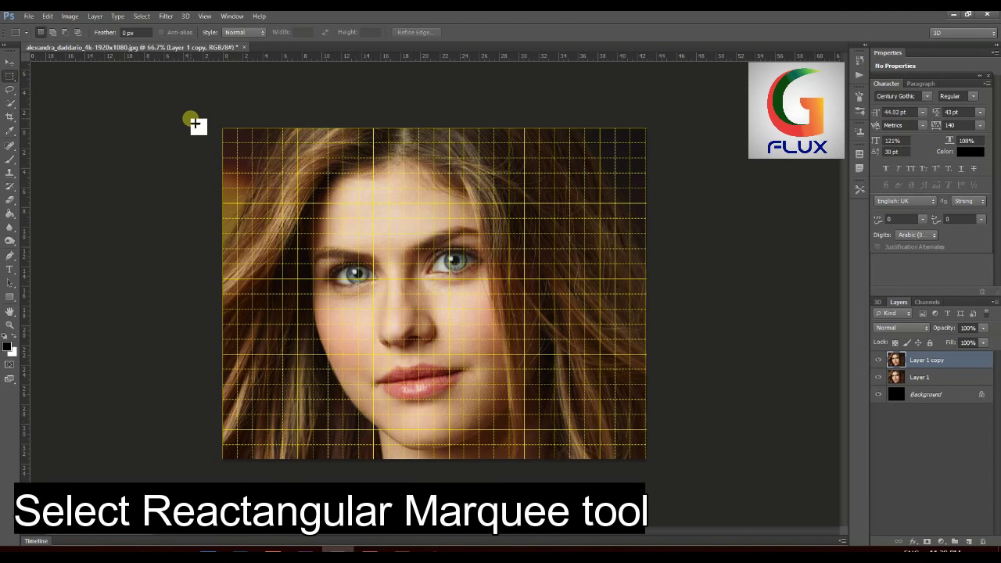
Step: Add every other grid column, from the image's top to bottom edge, to the marquee selection
{"action": "mouse_move", "coordinate": [223, 131]}
{"action": "left_mouse_down"}
{"action": "mouse_move", "coordinate": [276, 391]}
{"action": "mouse_move", "coordinate": [268, 460]}
{"action": "left_mouse_up"}
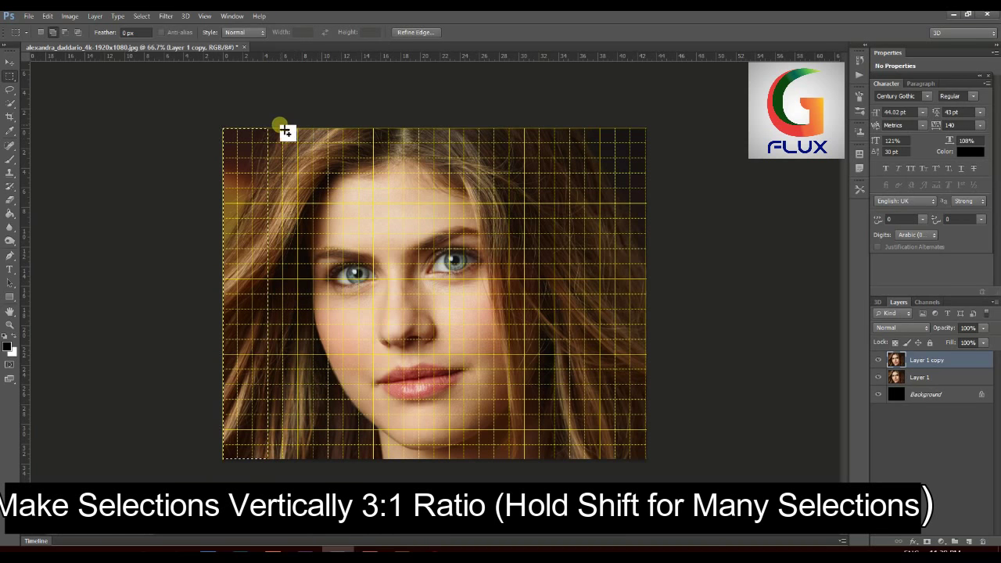
{"action": "left_click_drag", "start_coordinate": [286, 131], "coordinate": [329, 408]}
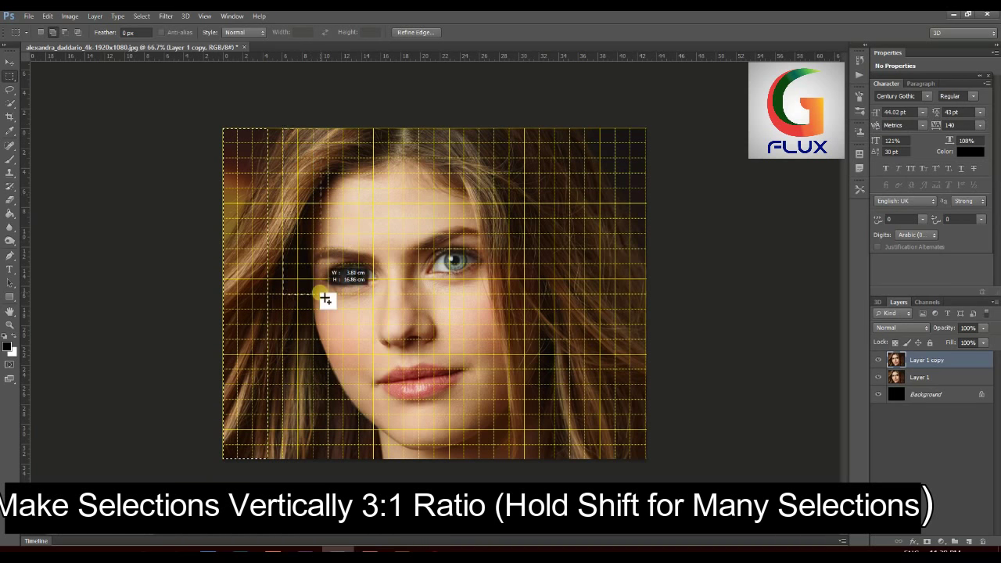
{"action": "left_click_drag", "start_coordinate": [329, 408], "coordinate": [330, 473]}
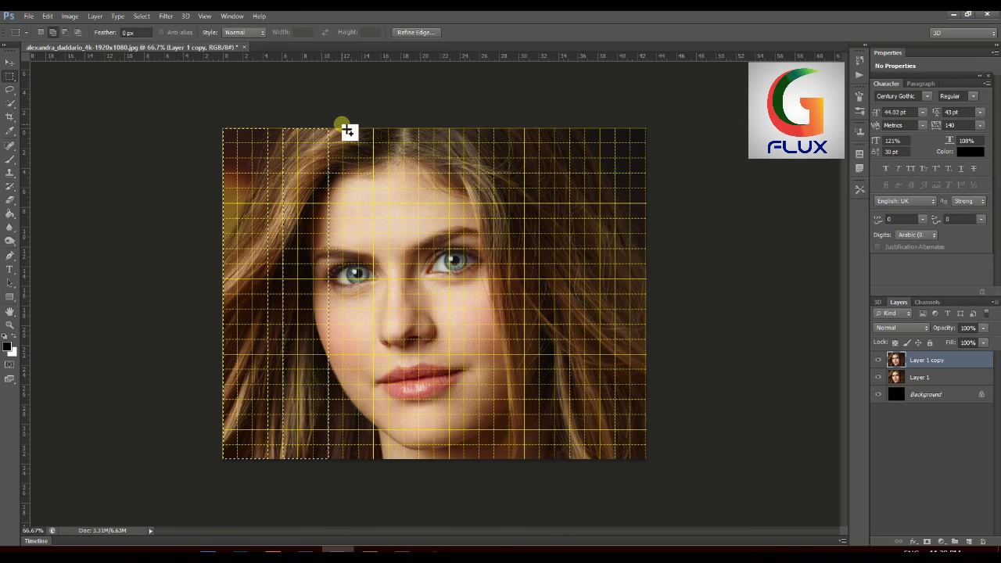
{"action": "left_click_drag", "start_coordinate": [345, 129], "coordinate": [391, 474]}
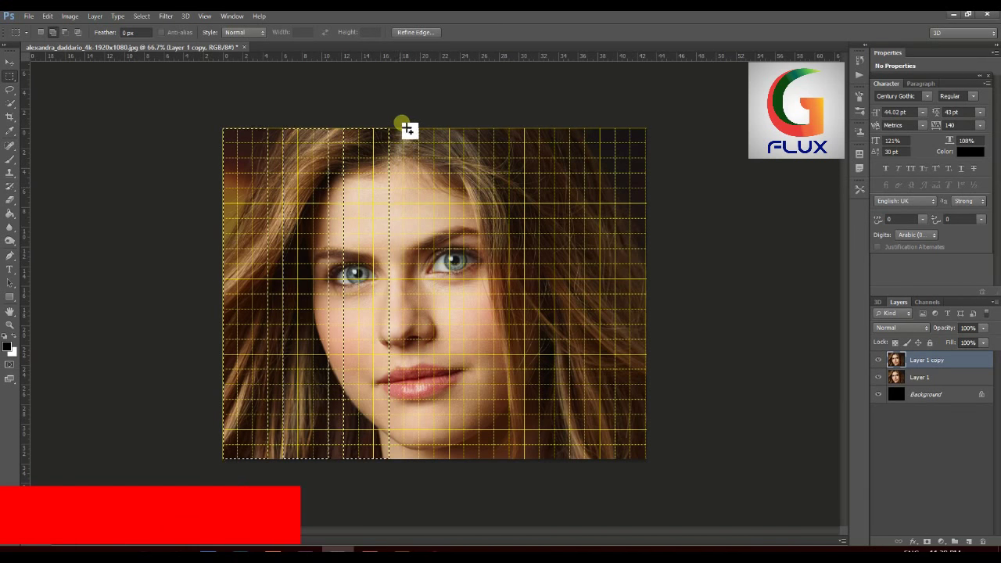
{"action": "left_click_drag", "start_coordinate": [409, 130], "coordinate": [452, 460]}
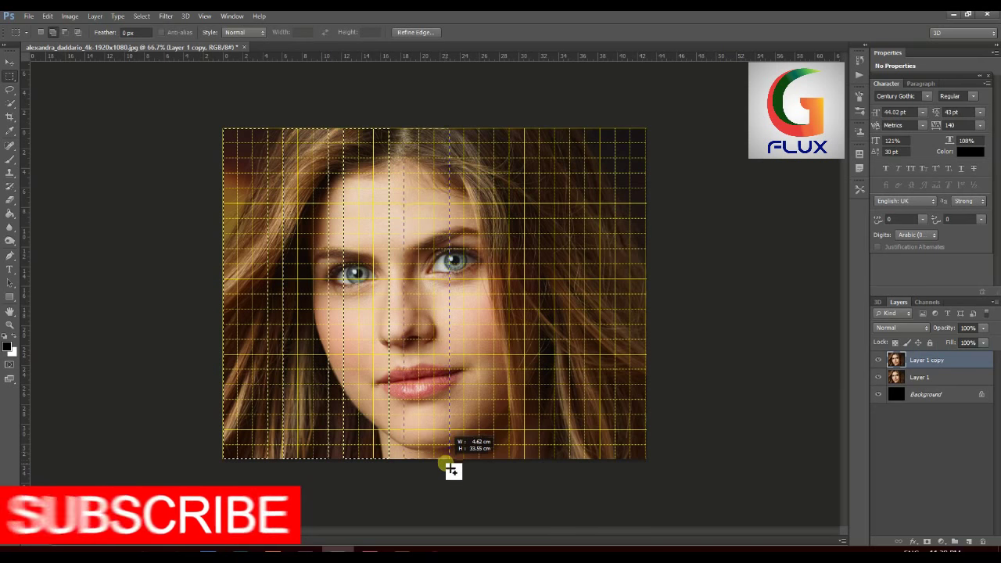
{"action": "left_click_drag", "start_coordinate": [452, 460], "coordinate": [452, 469]}
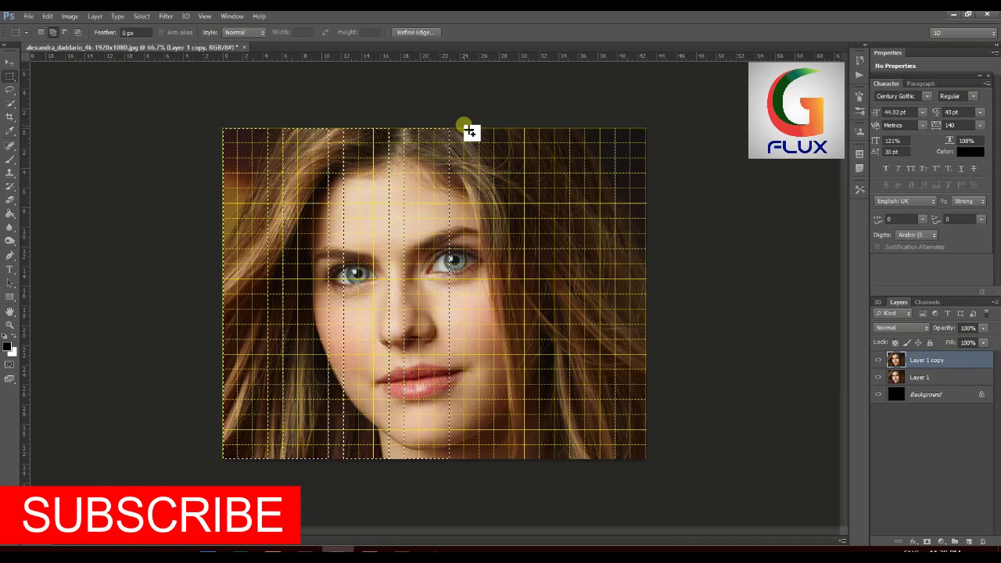
{"action": "mouse_move", "coordinate": [466, 128]}
{"action": "left_mouse_down"}
{"action": "mouse_move", "coordinate": [518, 454]}
{"action": "mouse_move", "coordinate": [510, 461]}
{"action": "left_mouse_up"}
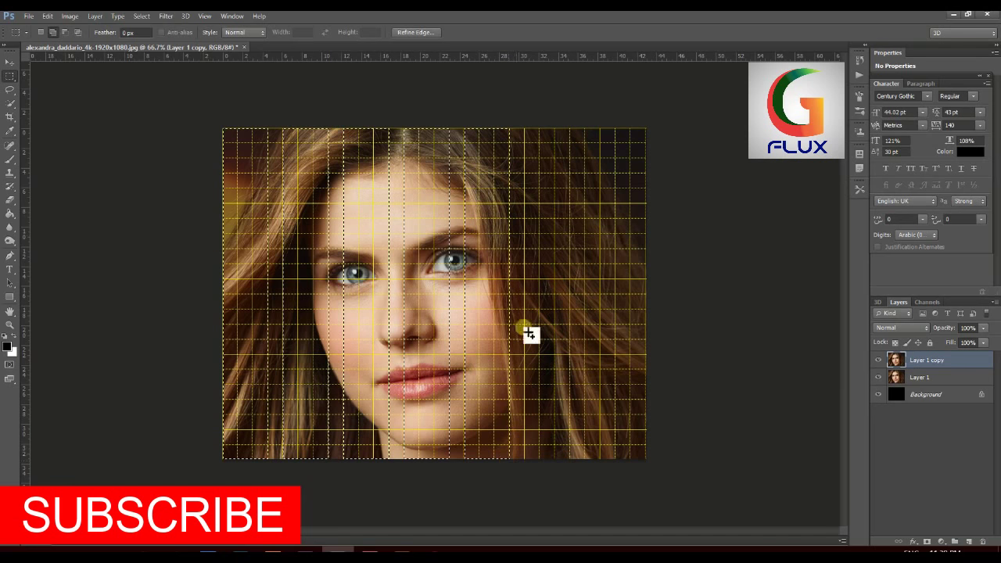
{"action": "left_click_drag", "start_coordinate": [526, 128], "coordinate": [582, 450]}
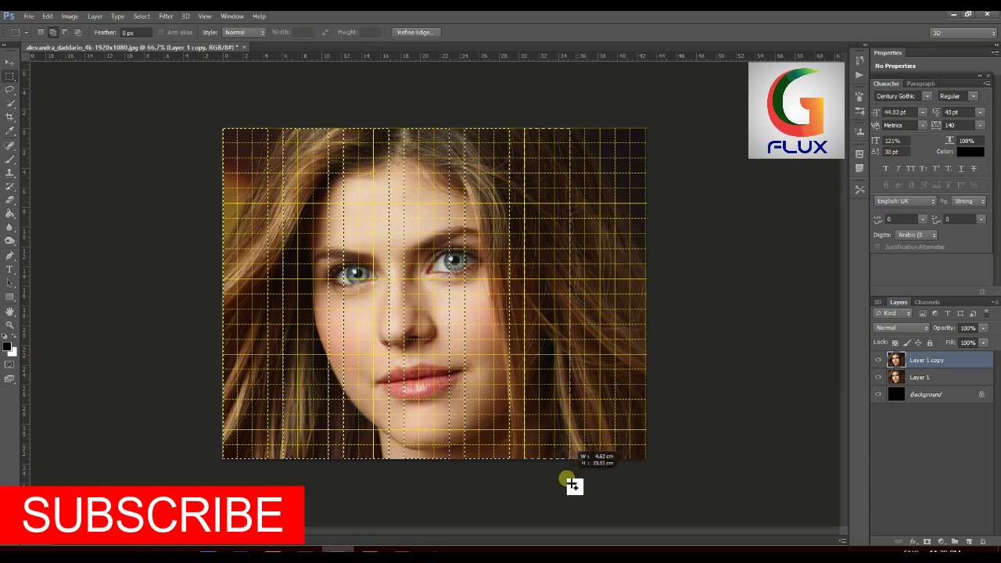
{"action": "left_click_drag", "start_coordinate": [582, 450], "coordinate": [573, 479]}
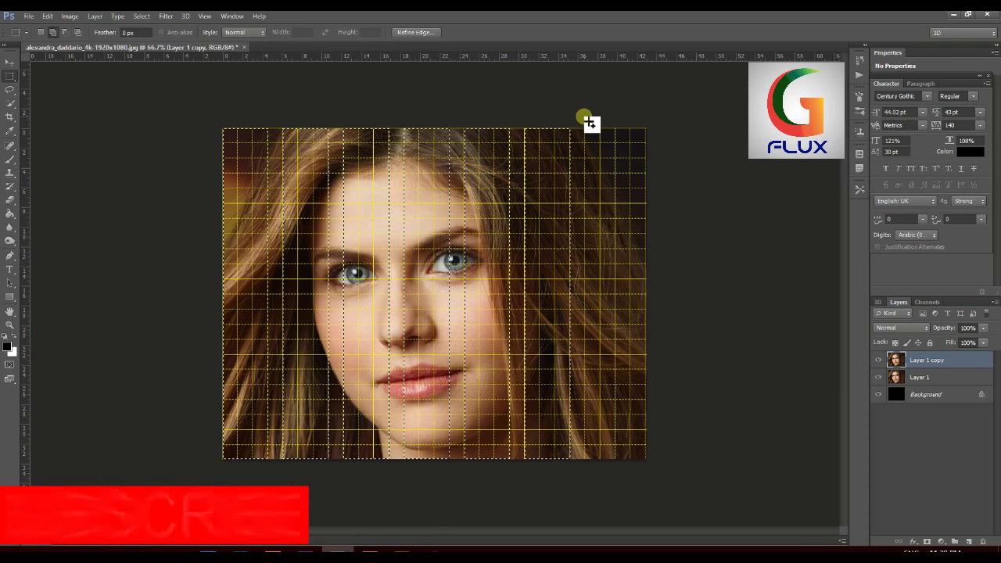
{"action": "left_click_drag", "start_coordinate": [585, 128], "coordinate": [638, 390]}
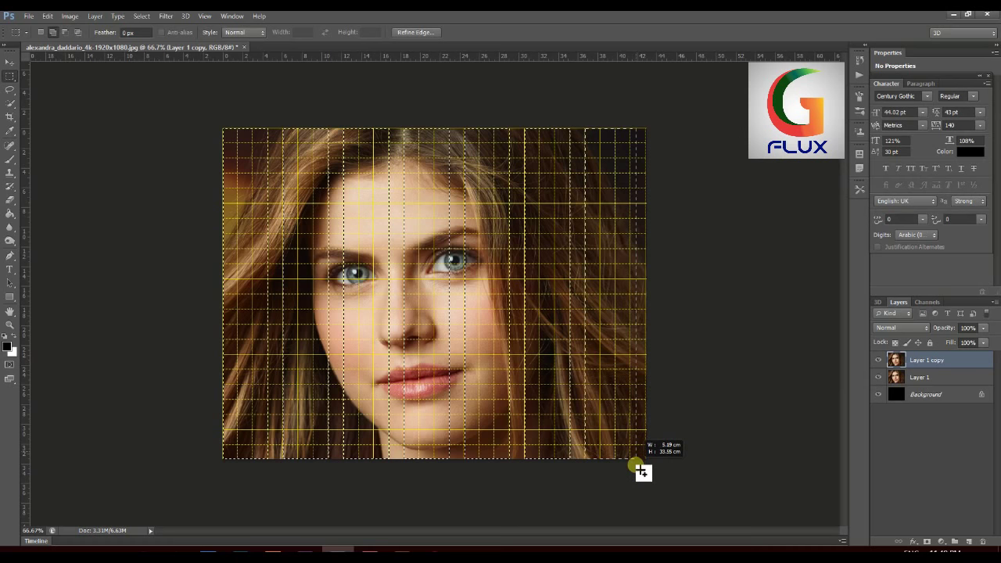
{"action": "left_click_drag", "start_coordinate": [637, 390], "coordinate": [637, 476]}
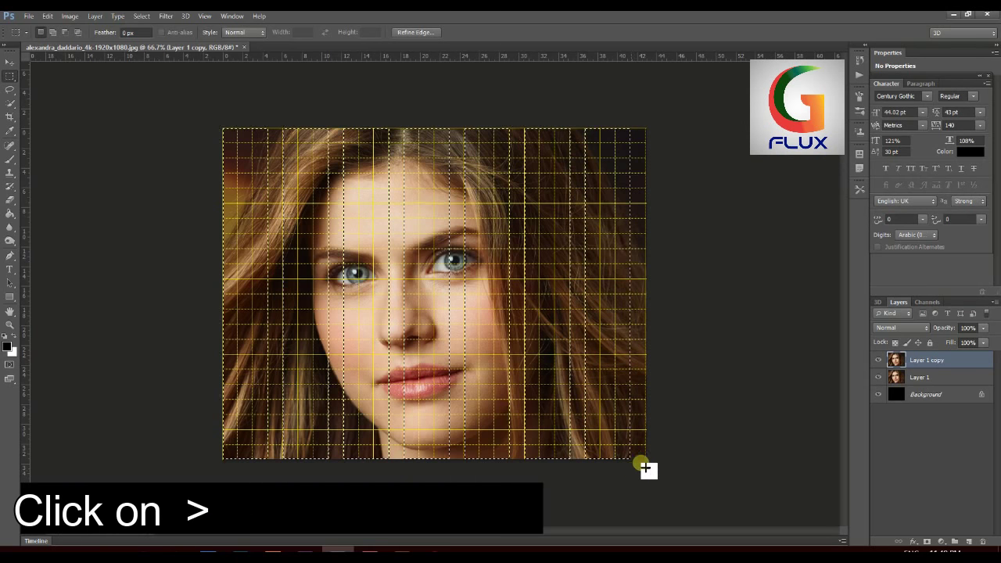
Step: Add a layer mask to Layer 1 copy from the vertical-strip selection
{"action": "left_click", "coordinate": [928, 542]}
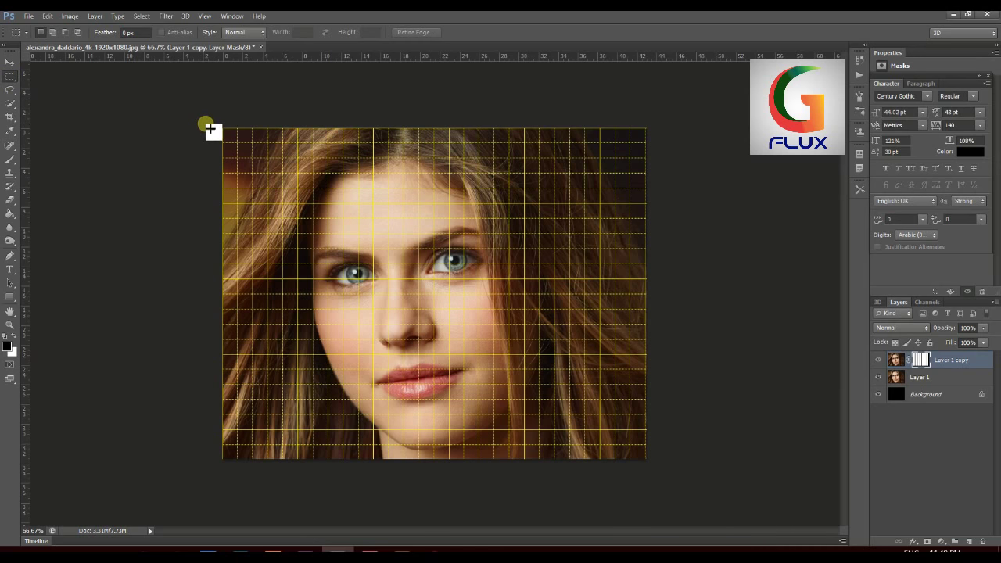
Step: Add alternating horizontal bands, left edge to right edge, from top to bottom of the portrait
{"action": "left_click_drag", "start_coordinate": [430, 179], "coordinate": [651, 175]}
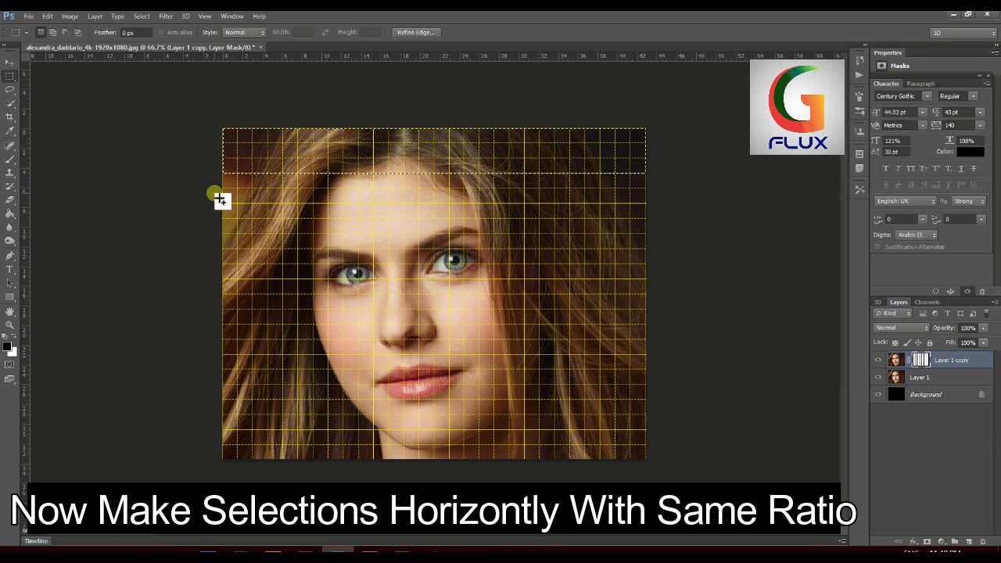
{"action": "mouse_move", "coordinate": [222, 187]}
{"action": "left_mouse_down"}
{"action": "mouse_move", "coordinate": [391, 228]}
{"action": "mouse_move", "coordinate": [644, 234]}
{"action": "left_mouse_up"}
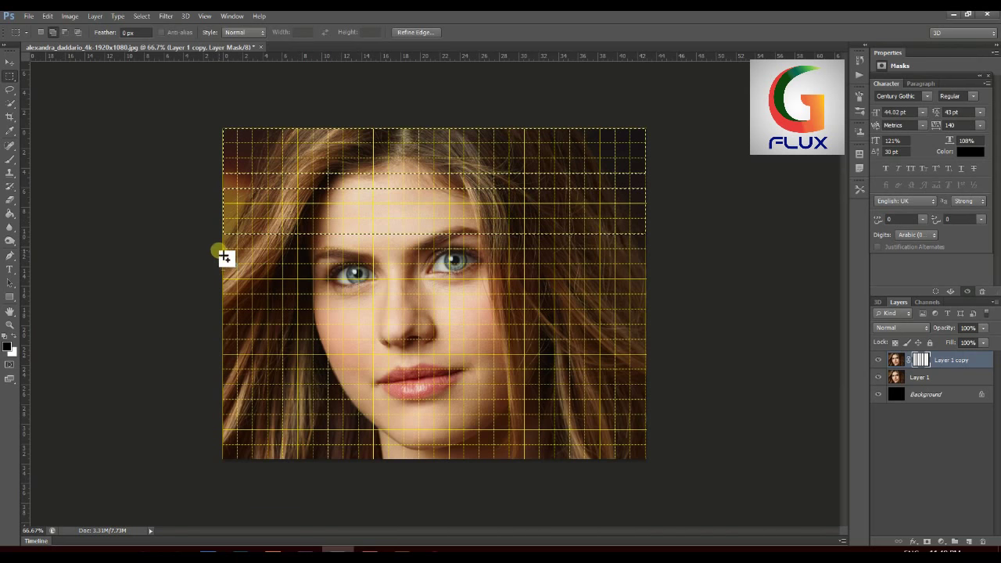
{"action": "mouse_move", "coordinate": [223, 250]}
{"action": "left_mouse_down"}
{"action": "mouse_move", "coordinate": [431, 302]}
{"action": "mouse_move", "coordinate": [682, 303]}
{"action": "left_mouse_up"}
{"action": "left_click_drag", "start_coordinate": [222, 310], "coordinate": [669, 342]}
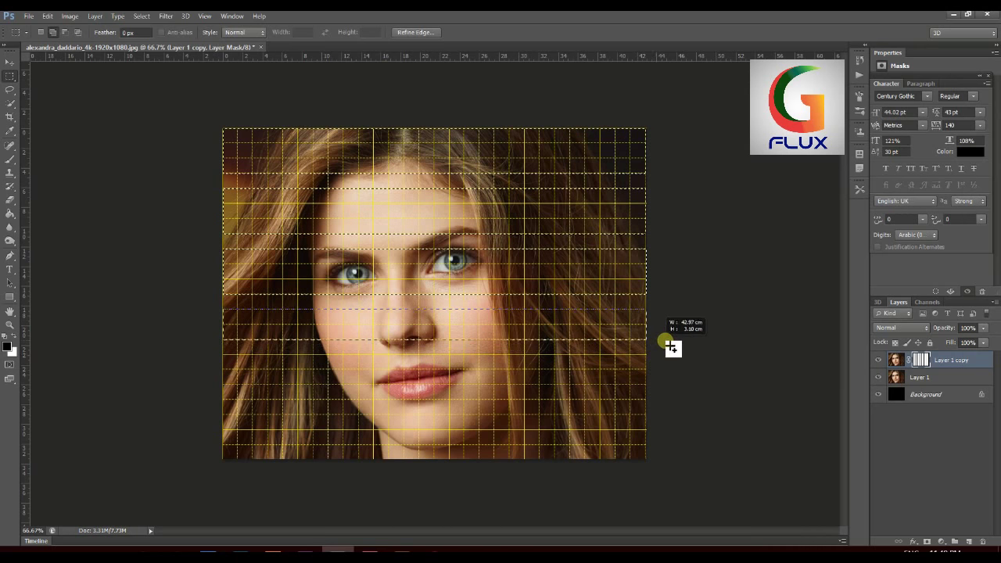
{"action": "mouse_move", "coordinate": [669, 343]}
{"action": "left_mouse_down"}
{"action": "mouse_move", "coordinate": [675, 358]}
{"action": "mouse_move", "coordinate": [670, 351]}
{"action": "left_mouse_up"}
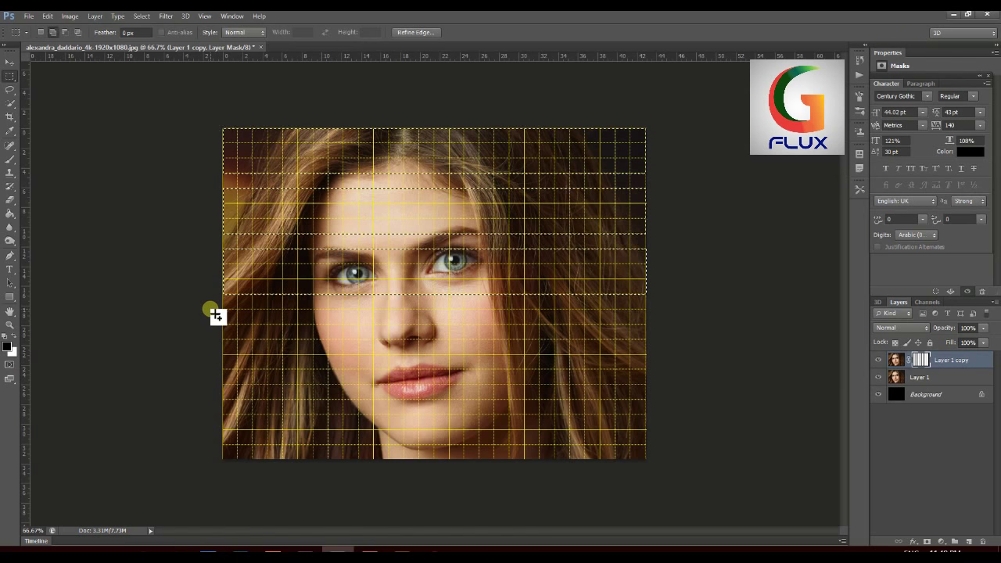
{"action": "left_click_drag", "start_coordinate": [309, 338], "coordinate": [688, 364]}
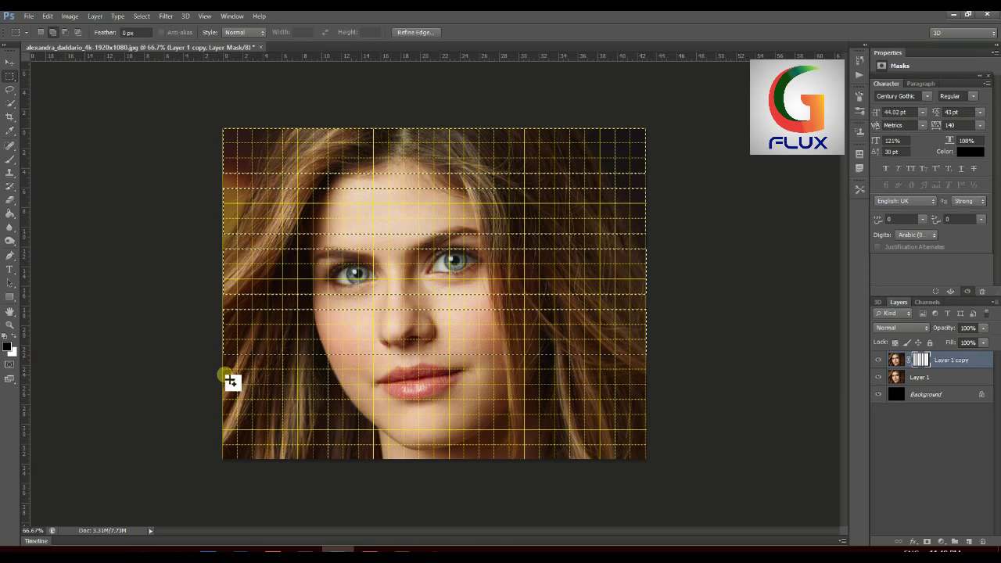
{"action": "left_click_drag", "start_coordinate": [225, 376], "coordinate": [638, 424]}
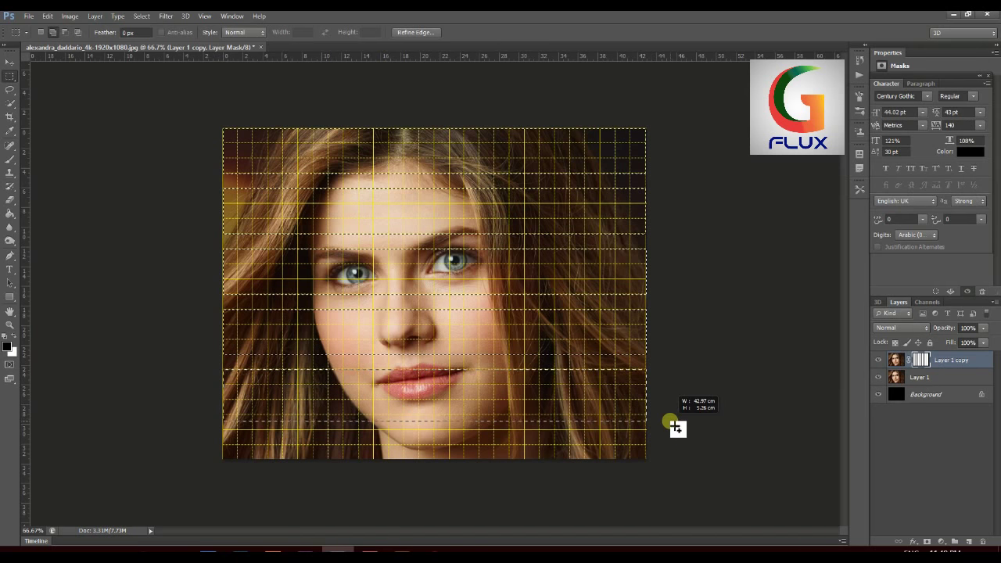
{"action": "left_click_drag", "start_coordinate": [638, 424], "coordinate": [674, 423]}
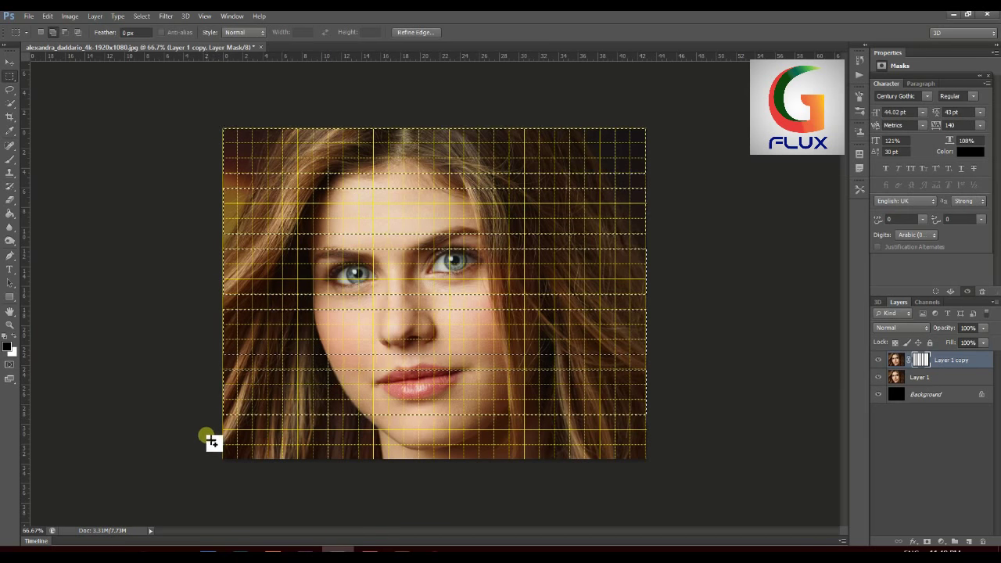
{"action": "left_click_drag", "start_coordinate": [213, 430], "coordinate": [305, 464]}
{"action": "left_click_drag", "start_coordinate": [478, 475], "coordinate": [670, 482]}
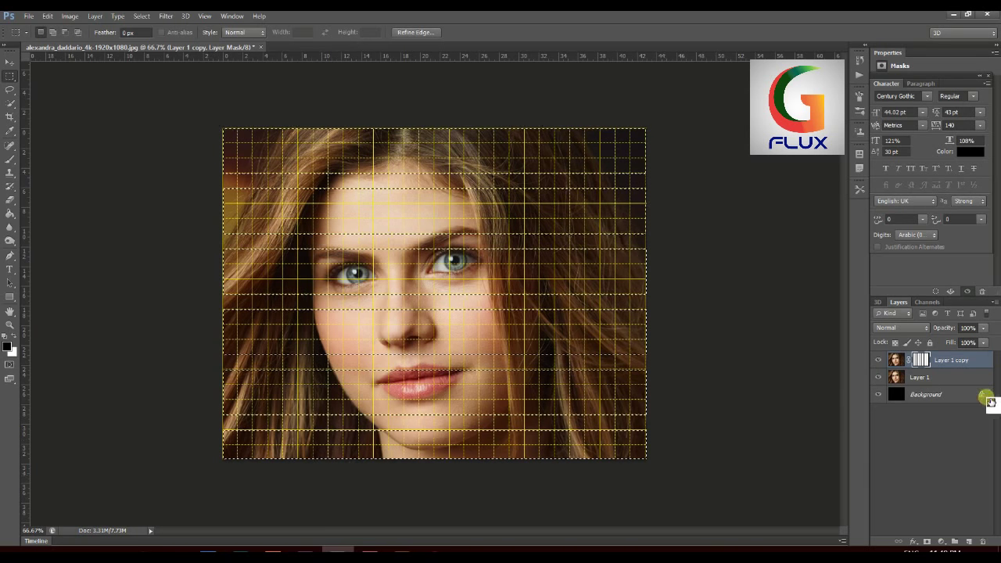
Step: Add a layer mask to Layer 1 from the horizontal-band selection
{"action": "left_click", "coordinate": [927, 378]}
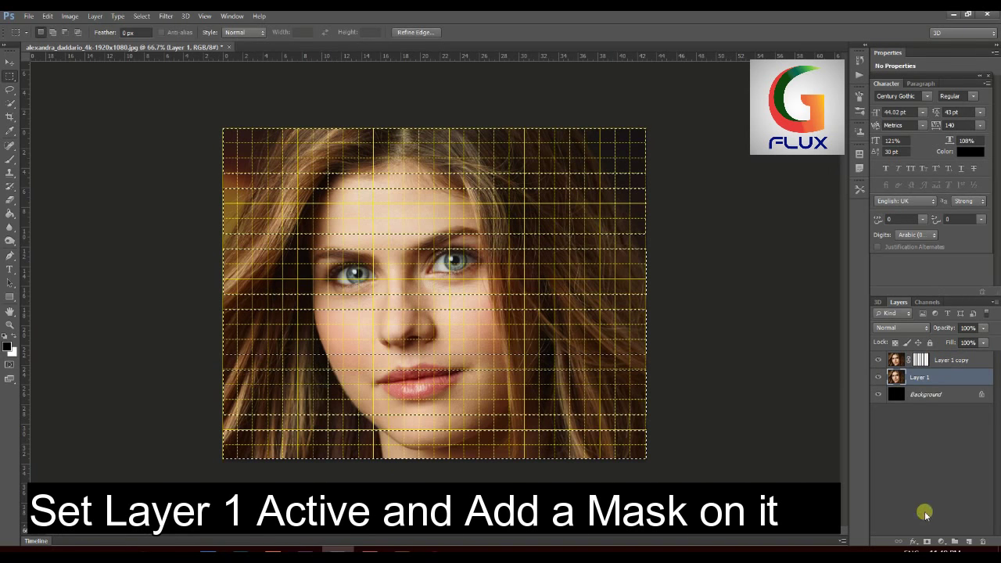
{"action": "left_click", "coordinate": [928, 542]}
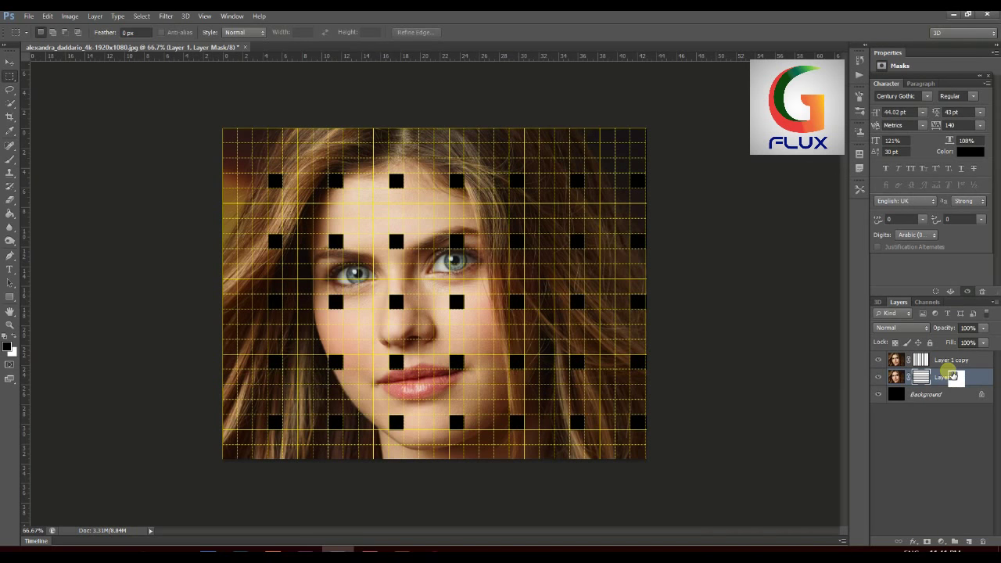
{"action": "left_click_drag", "start_coordinate": [952, 381], "coordinate": [922, 390]}
Step: Hide the yellow grid lines via View > Show > Grid
{"action": "left_click", "coordinate": [204, 16]}
{"action": "left_click", "coordinate": [246, 102]}
{"action": "left_click", "coordinate": [205, 15]}
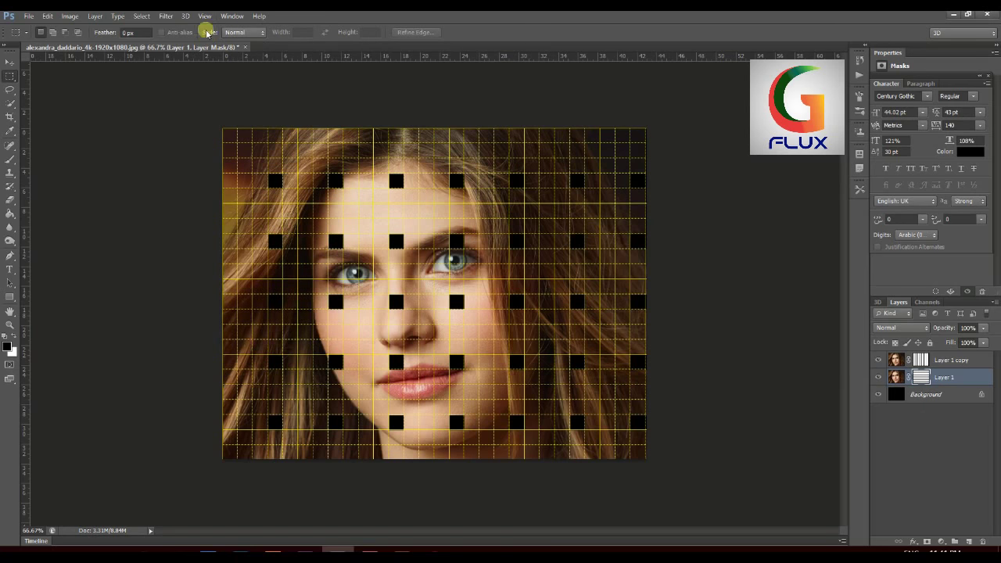
{"action": "left_click", "coordinate": [204, 16]}
{"action": "mouse_move", "coordinate": [235, 211]}
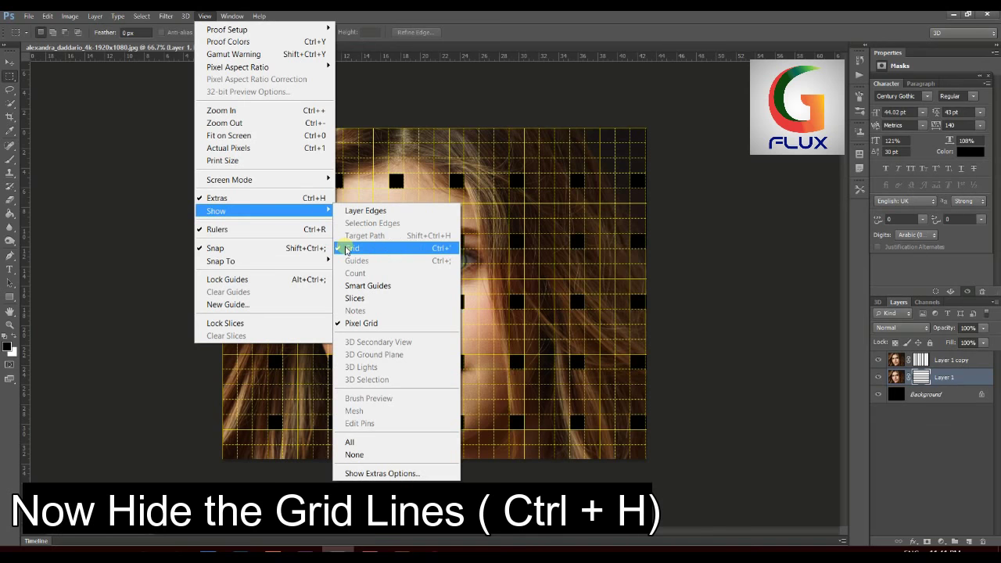
{"action": "left_click", "coordinate": [351, 248]}
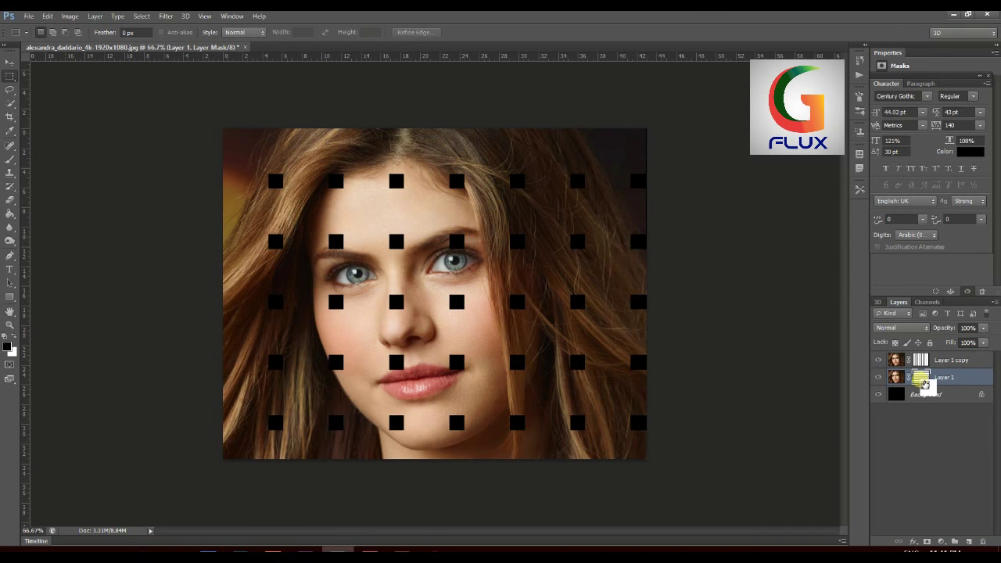
Step: Load the Layer 1 mask as a selection and combine it with the Layer 1 copy mask
{"action": "left_click", "coordinate": [924, 382], "text": "ctrl"}
{"action": "left_click_drag", "start_coordinate": [926, 384], "coordinate": [928, 374]}
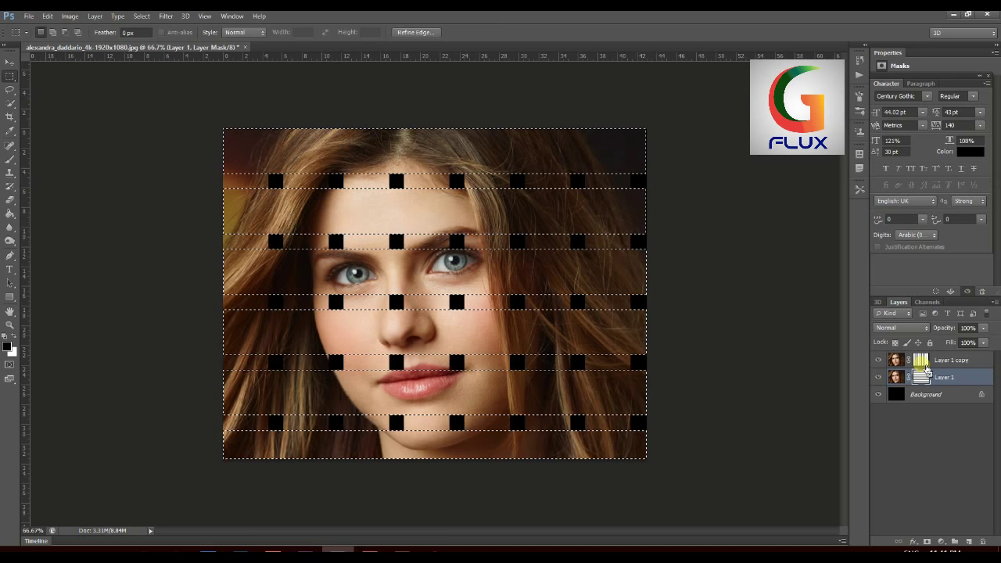
{"action": "left_click", "coordinate": [921, 361], "text": "ctrl+alt+shift"}
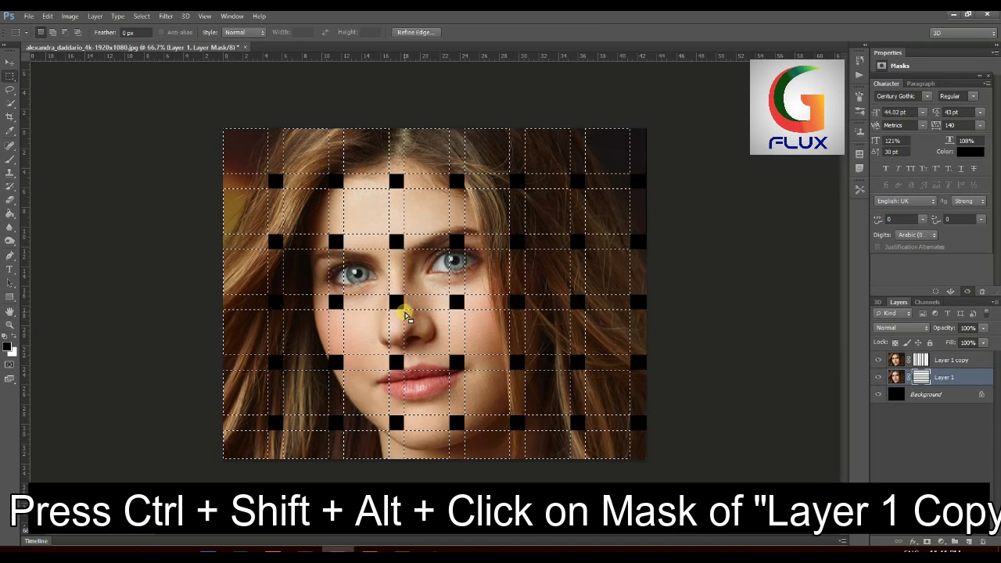
Step: Save the grid-cell selection as a new channel with Save Selection
{"action": "left_click", "coordinate": [144, 17]}
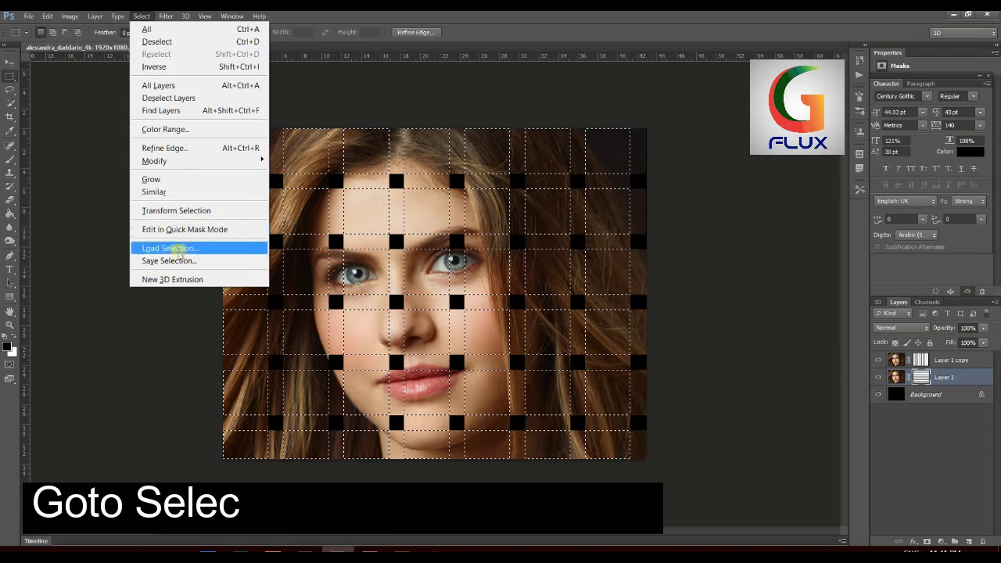
{"action": "left_click", "coordinate": [180, 261]}
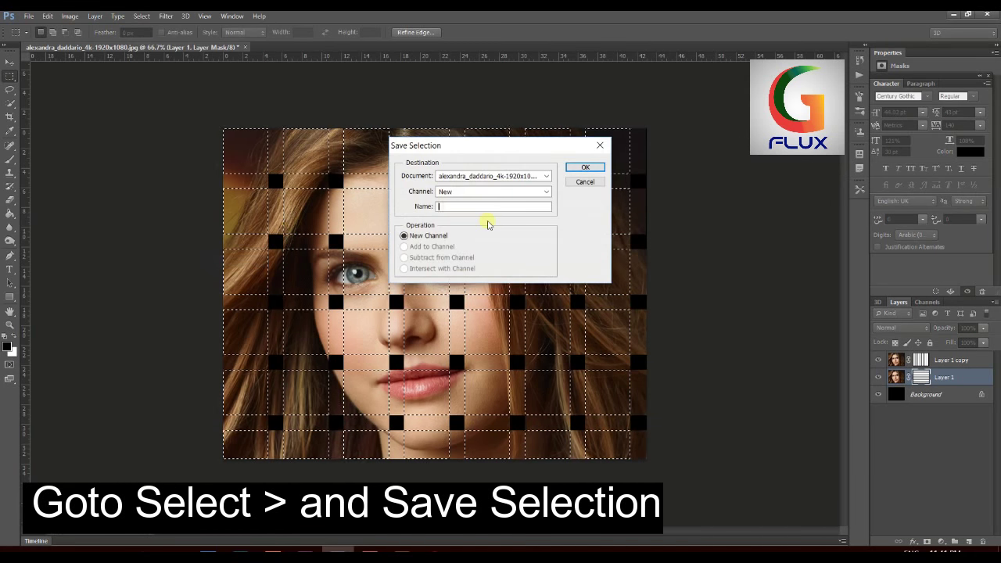
{"action": "left_click", "coordinate": [585, 166]}
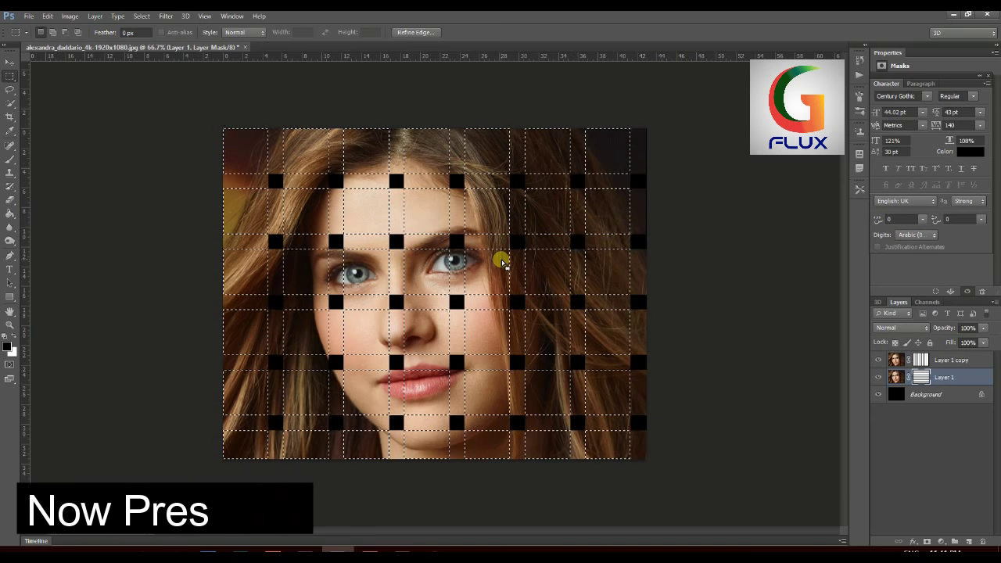
Step: Enter Quick Mask and Paint Bucket-fill alternate squares in the top and forehead rows
{"action": "key", "text": "q"}
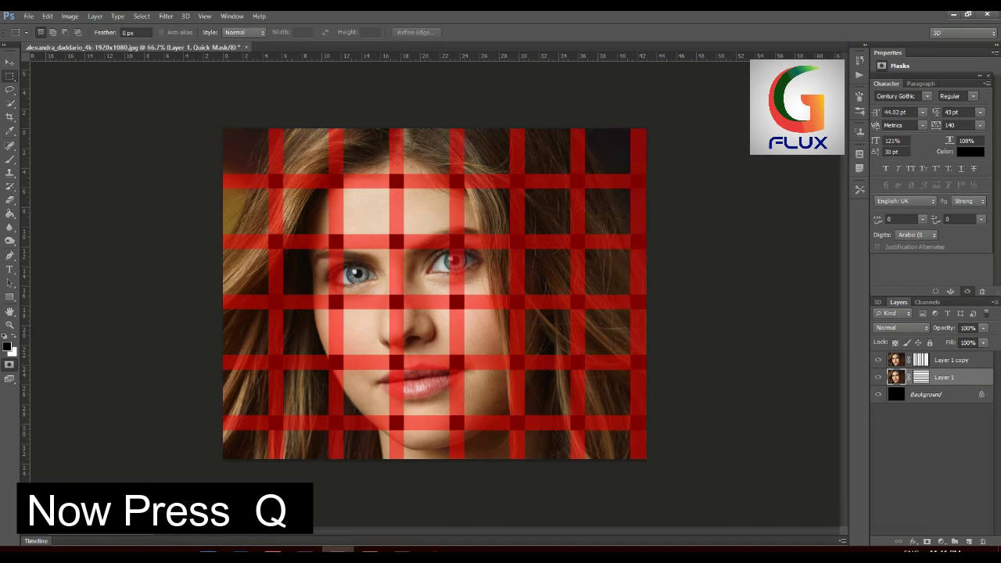
{"action": "left_click", "coordinate": [9, 215]}
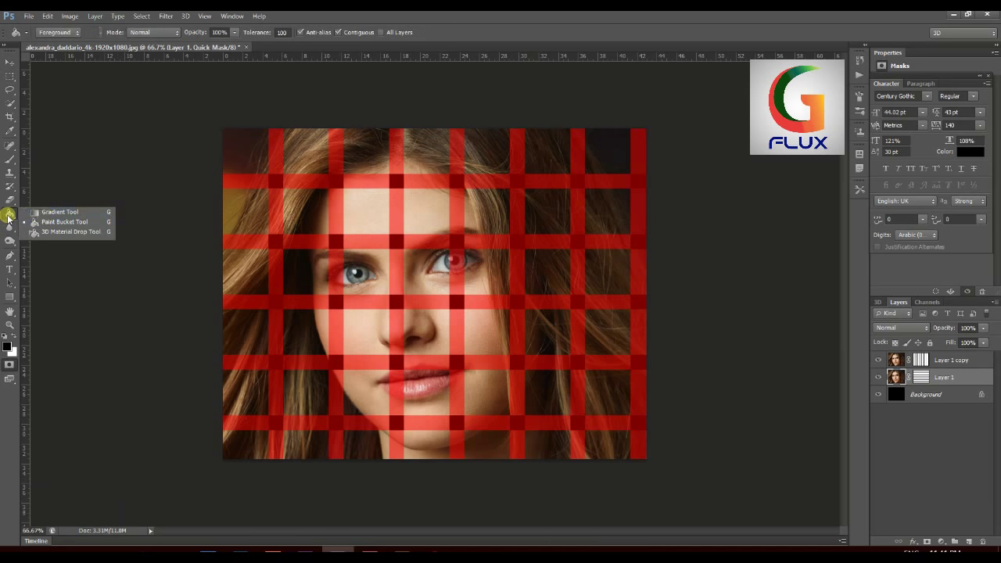
{"action": "left_click", "coordinate": [52, 222]}
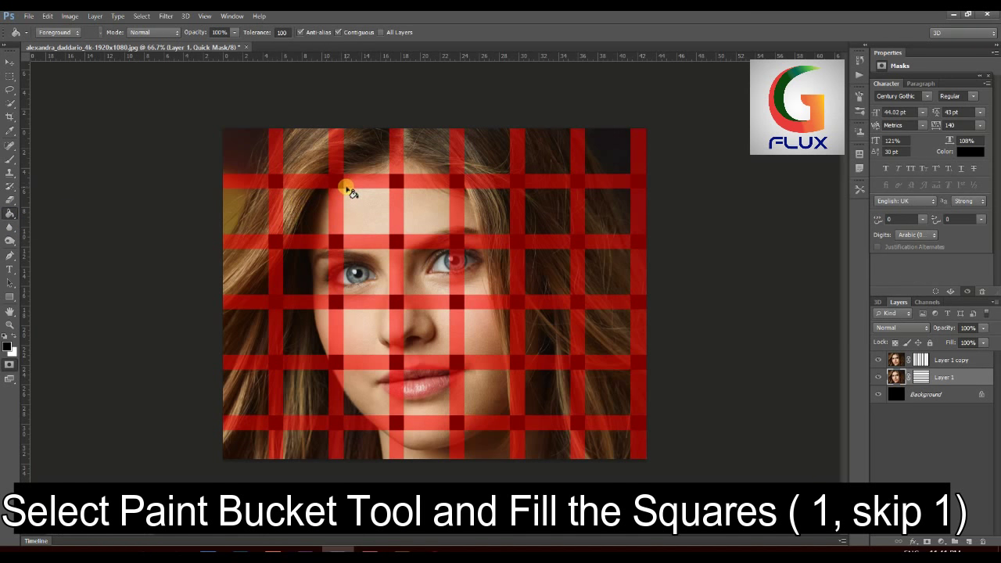
{"action": "left_click", "coordinate": [313, 160]}
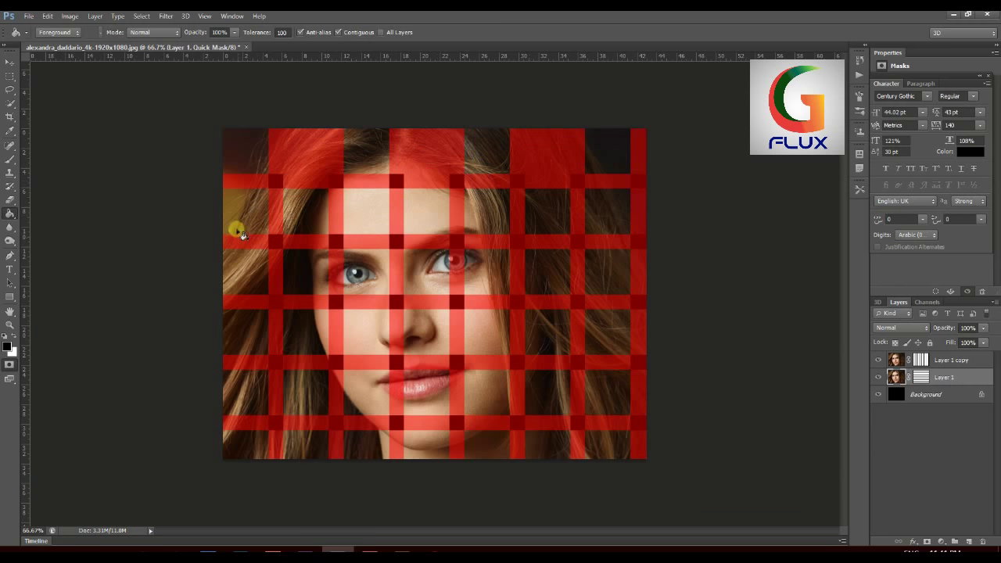
{"action": "left_click", "coordinate": [360, 211]}
{"action": "left_click", "coordinate": [475, 207]}
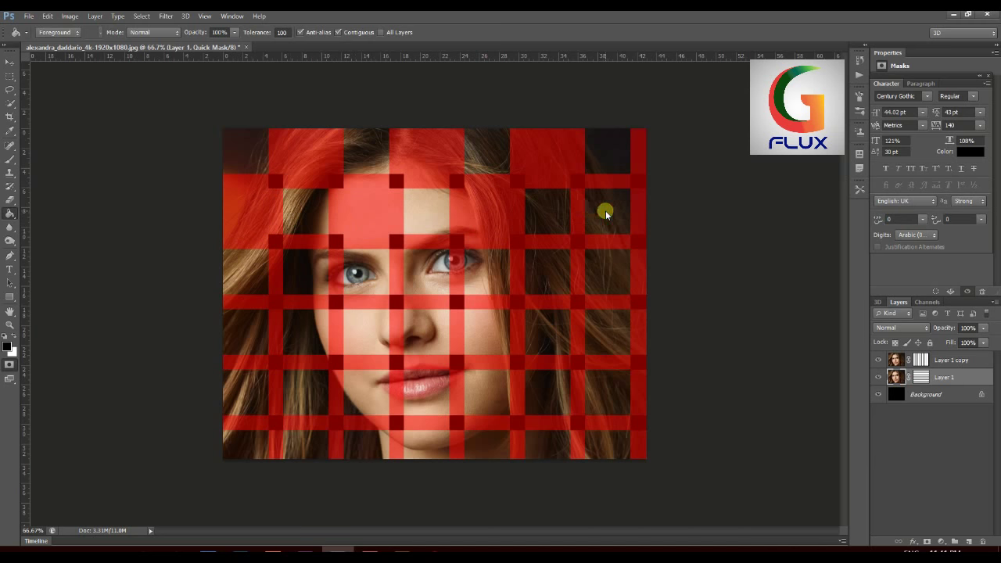
{"action": "left_click", "coordinate": [606, 214]}
Step: Fill the alternate squares across the eye row and the middle rows of the portrait
{"action": "left_click", "coordinate": [307, 264]}
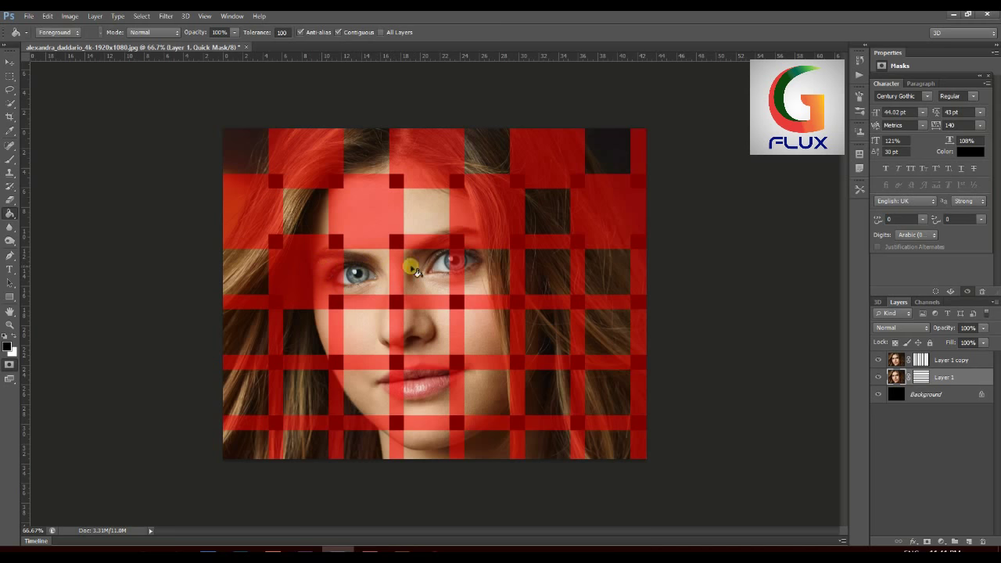
{"action": "left_click", "coordinate": [442, 264]}
{"action": "left_click", "coordinate": [538, 274]}
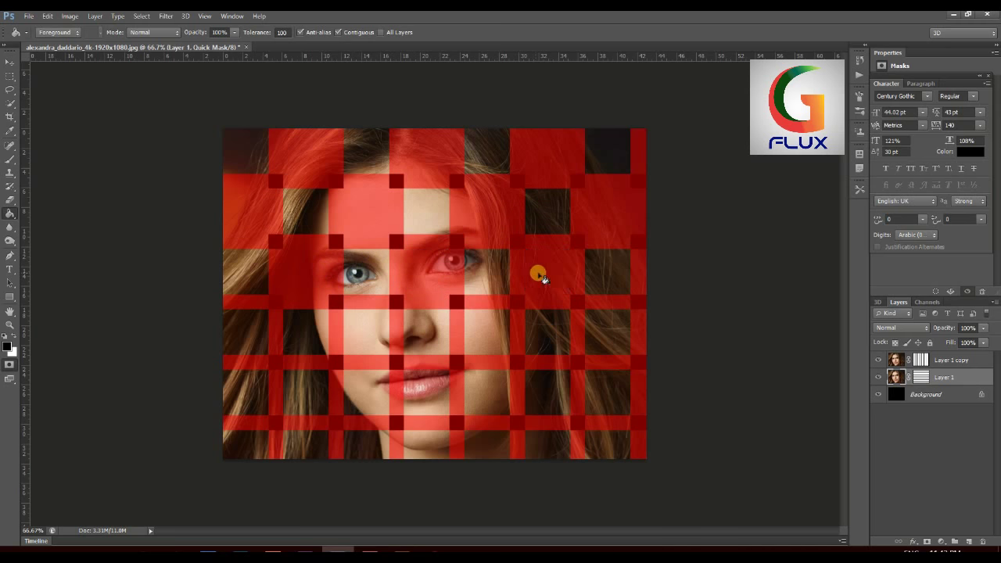
{"action": "left_click", "coordinate": [608, 323]}
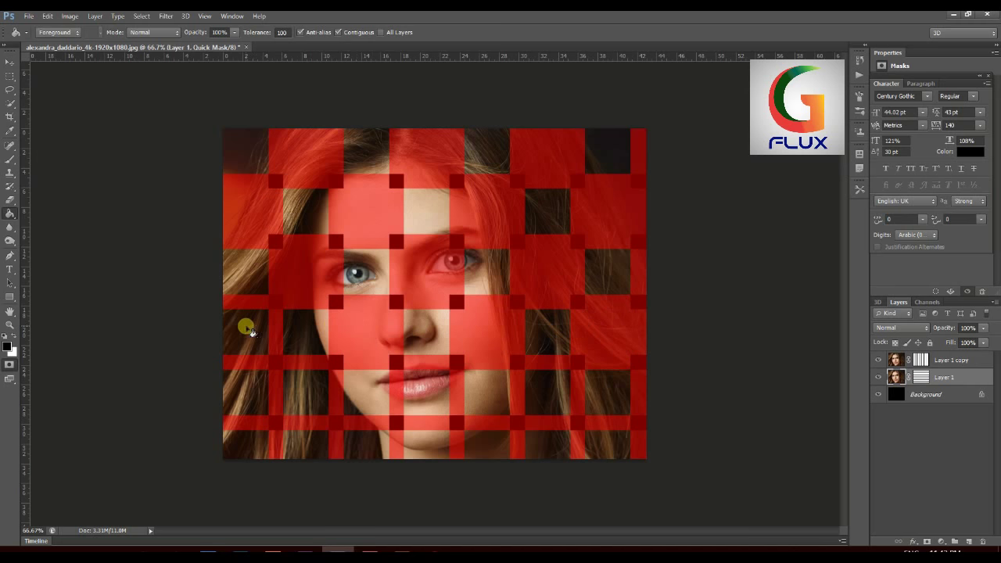
{"action": "left_click", "coordinate": [245, 330]}
{"action": "left_click", "coordinate": [294, 384]}
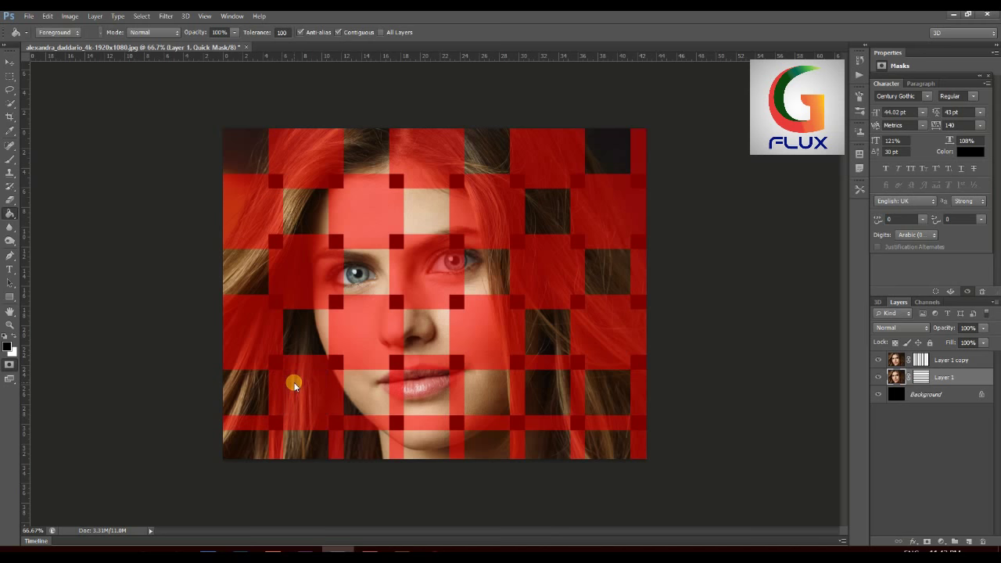
Step: Fill the remaining alternate squares over the lips and along the bottom row
{"action": "left_click", "coordinate": [425, 395]}
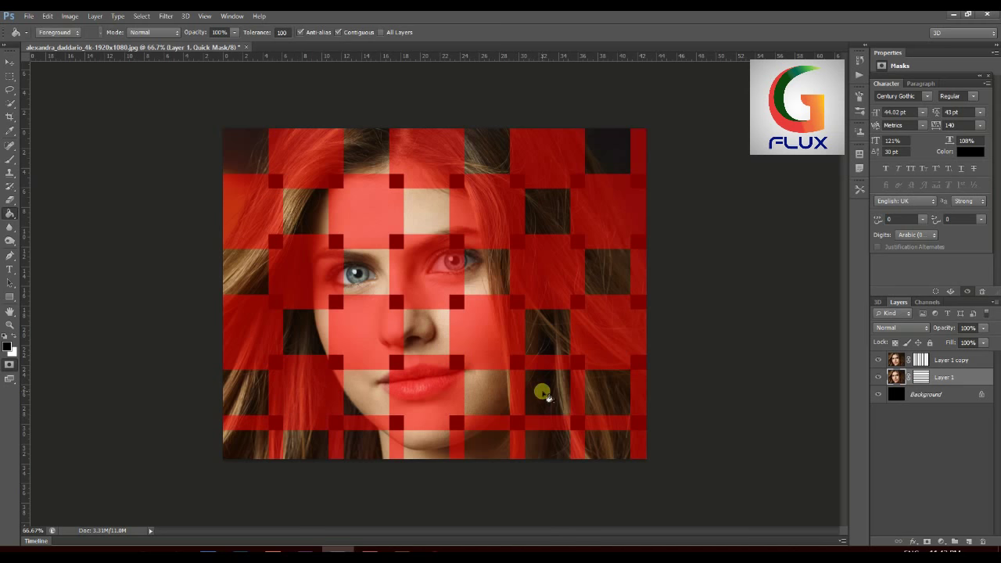
{"action": "left_click", "coordinate": [544, 394]}
{"action": "left_click", "coordinate": [594, 445]}
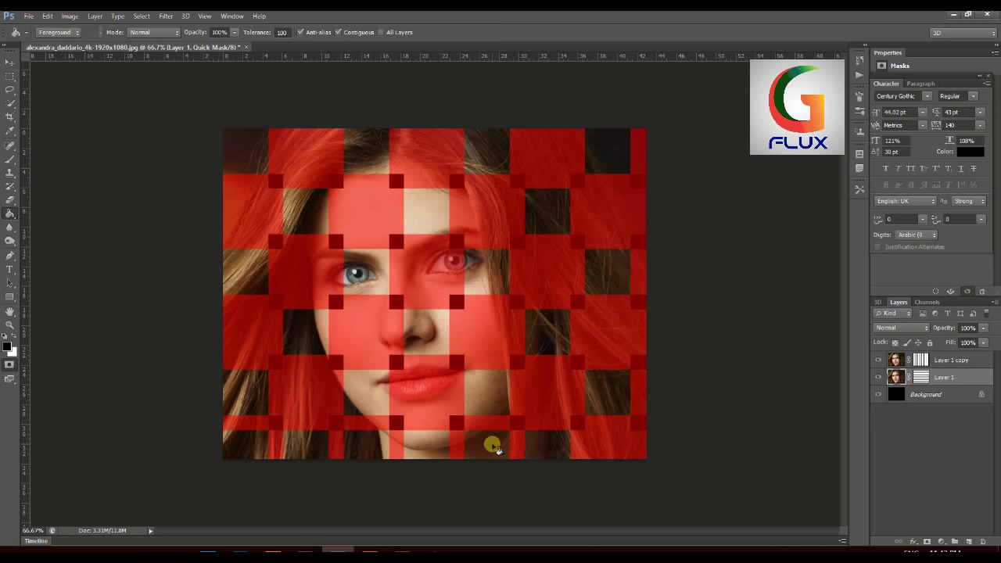
{"action": "left_click", "coordinate": [492, 445]}
{"action": "left_click", "coordinate": [367, 440]}
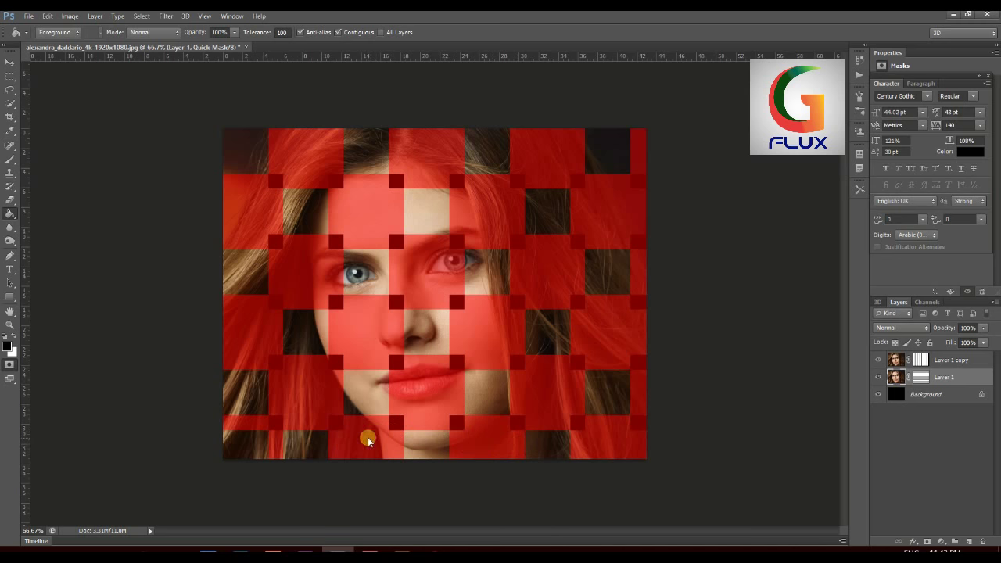
{"action": "left_click", "coordinate": [255, 443]}
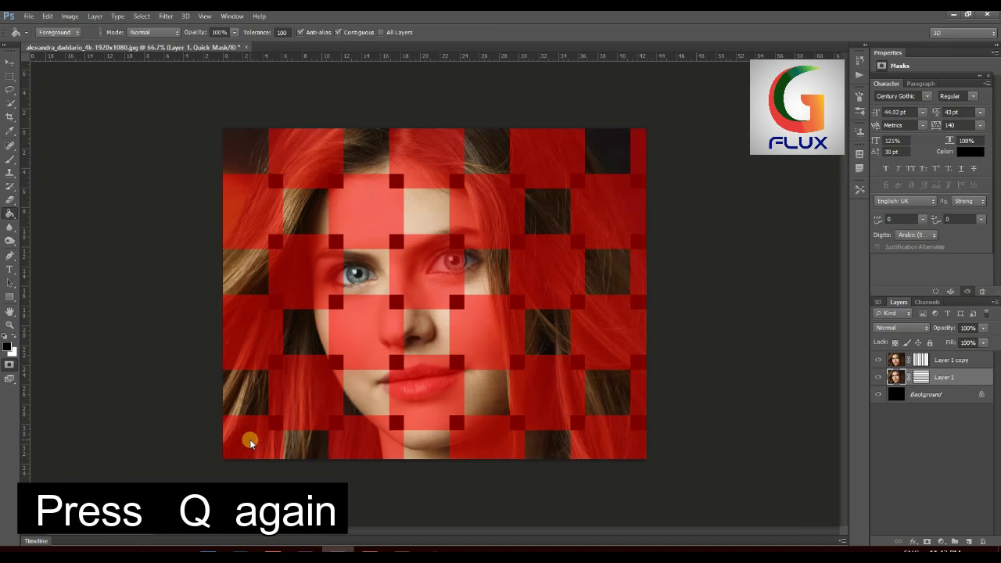
Step: Copy the checkerboard squares onto a new Layer 2, then make Layer 1 copy active
{"action": "key", "text": "q"}
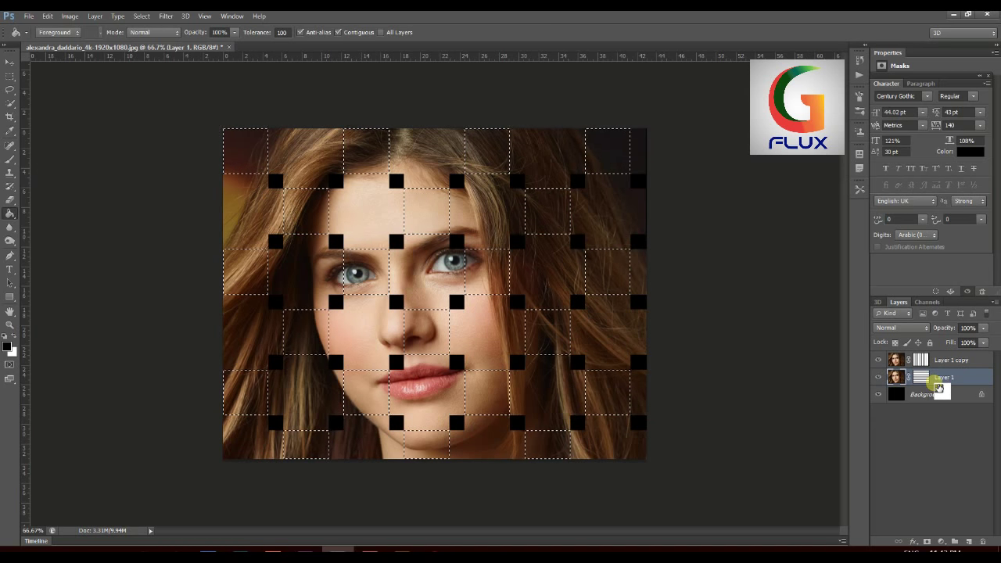
{"action": "key", "text": "ctrl+j"}
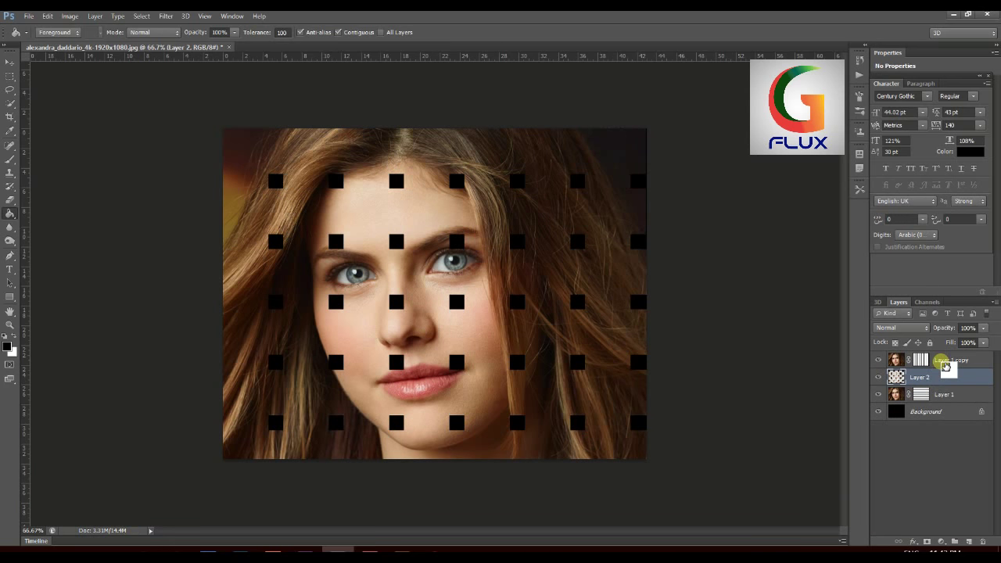
{"action": "left_click", "coordinate": [944, 363]}
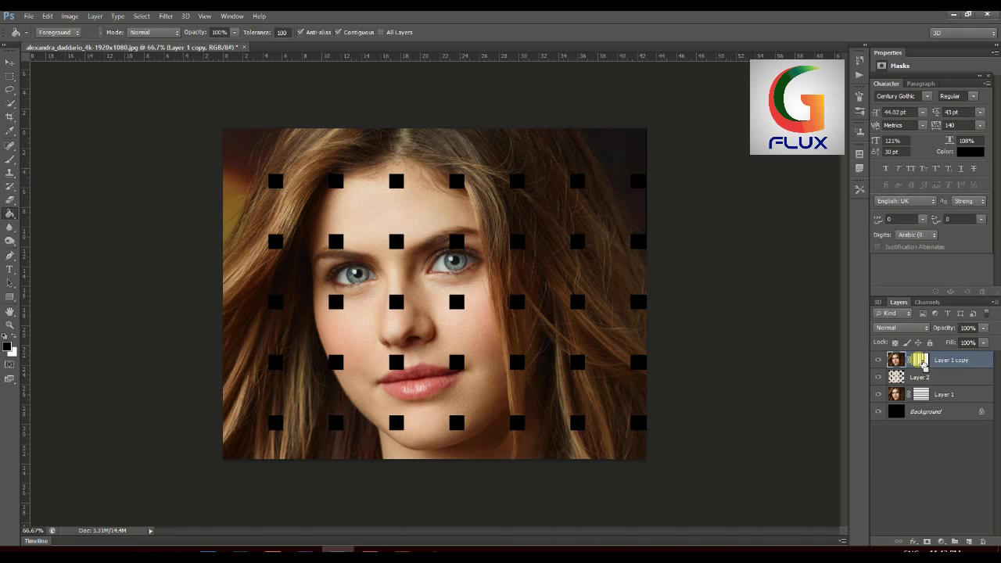
{"action": "left_click", "coordinate": [921, 362], "text": "ctrl"}
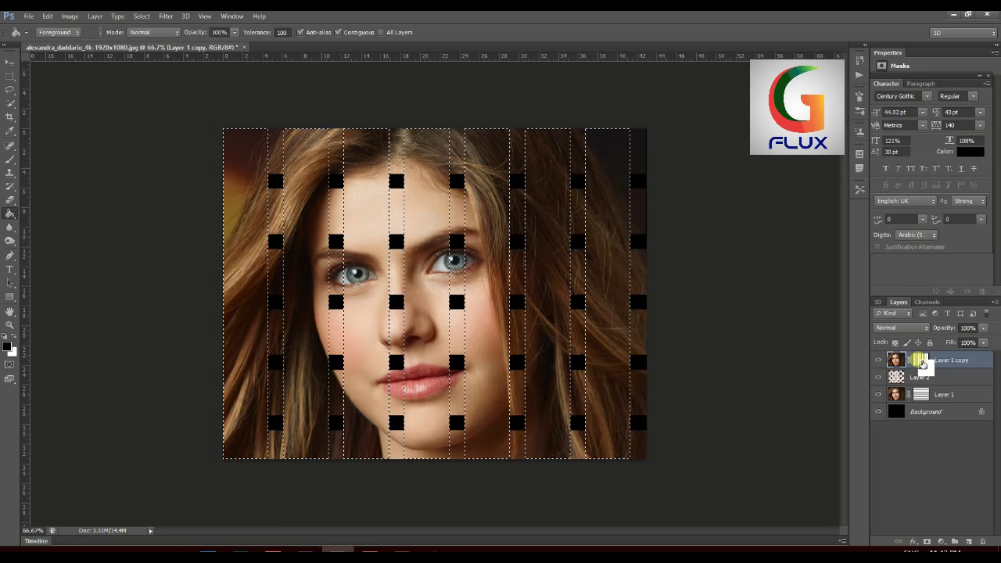
{"action": "key", "text": "ctrl+d"}
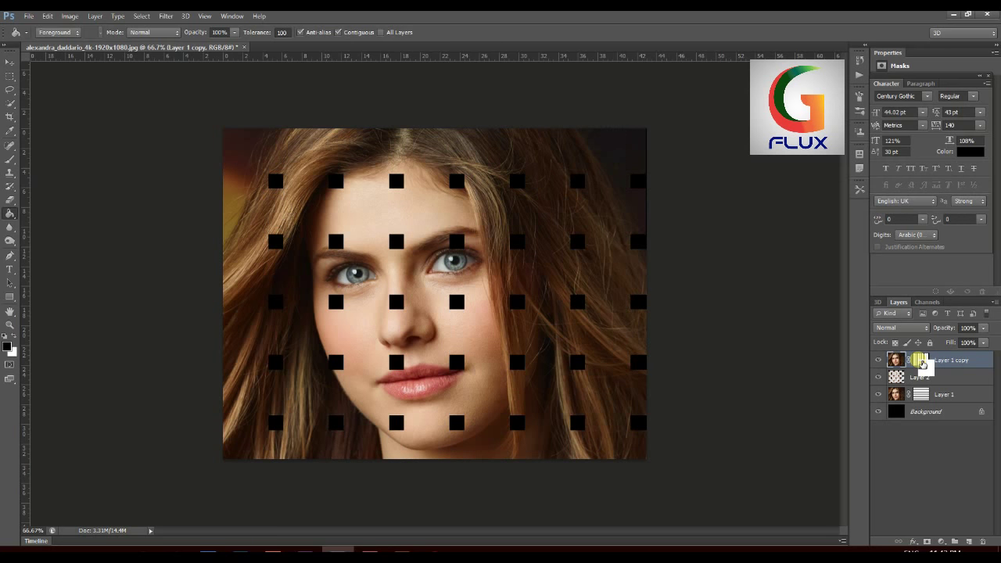
Step: Load the Alpha 1 channel as a grid selection and return to the layers
{"action": "mouse_move", "coordinate": [920, 361]}
{"action": "left_mouse_down"}
{"action": "mouse_move", "coordinate": [952, 369]}
{"action": "mouse_move", "coordinate": [918, 334]}
{"action": "left_mouse_up"}
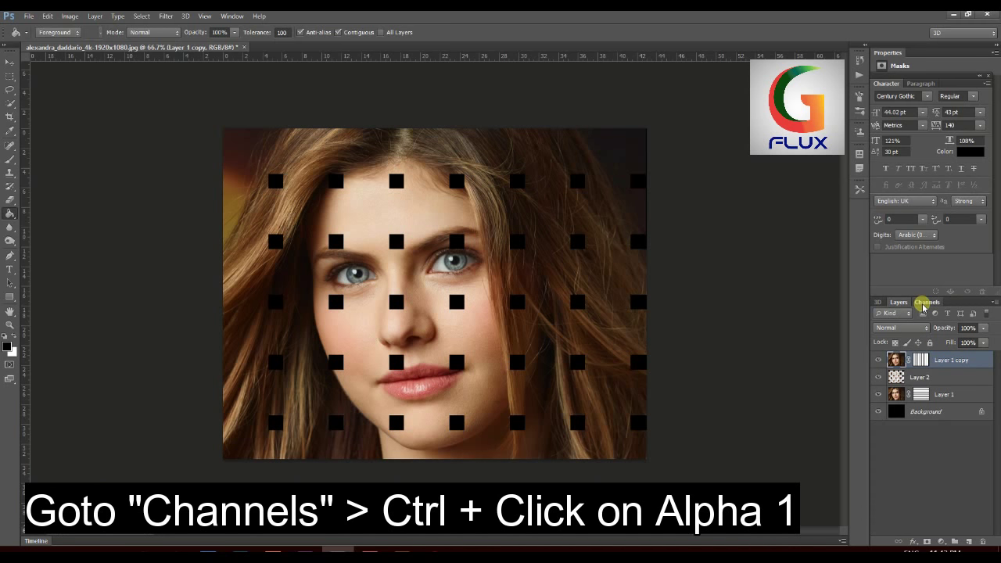
{"action": "left_click", "coordinate": [926, 304]}
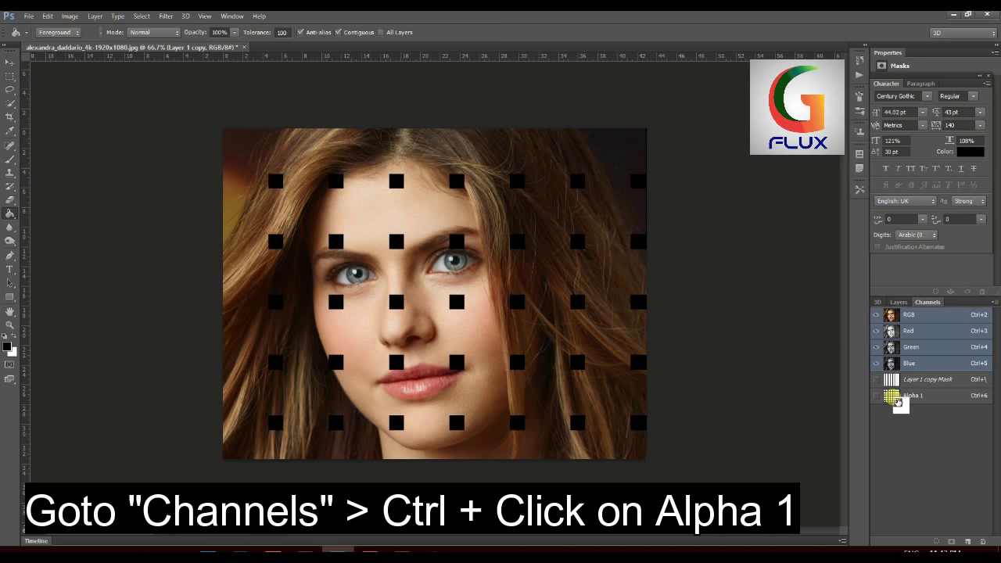
{"action": "left_click", "coordinate": [899, 403], "text": "ctrl"}
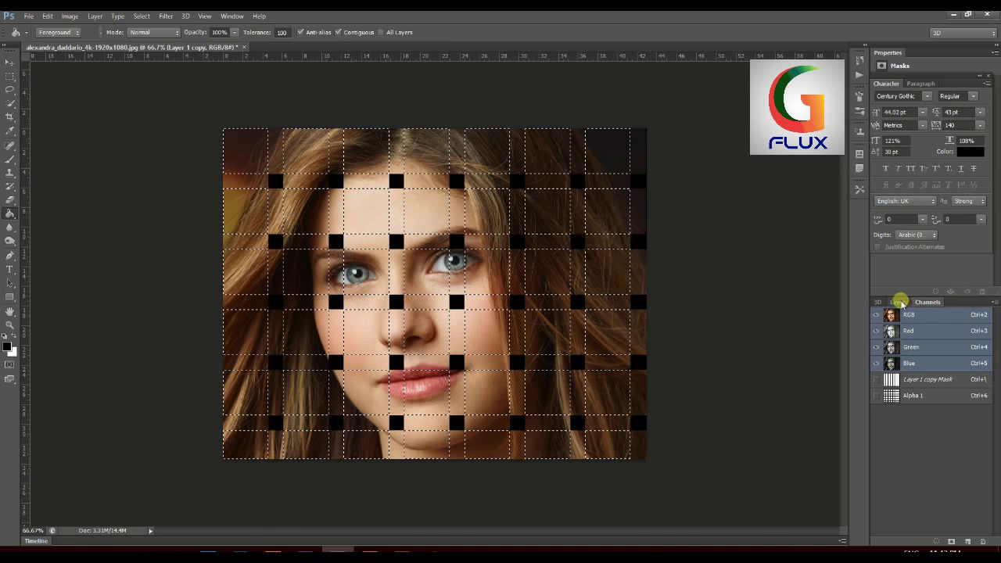
{"action": "left_click", "coordinate": [899, 302]}
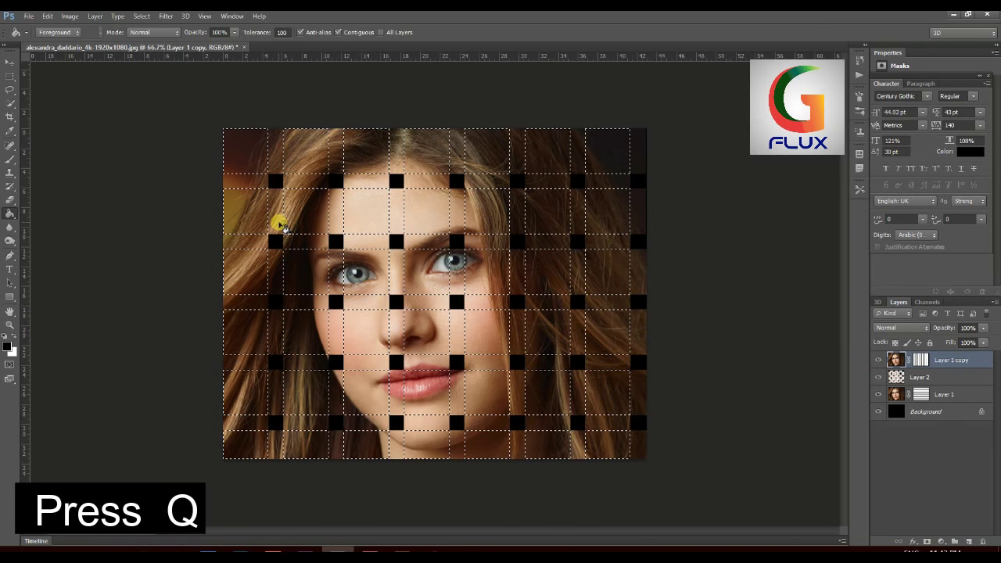
Step: In Quick Mask, fill the skipped squares in the top and second rows
{"action": "key", "text": "q"}
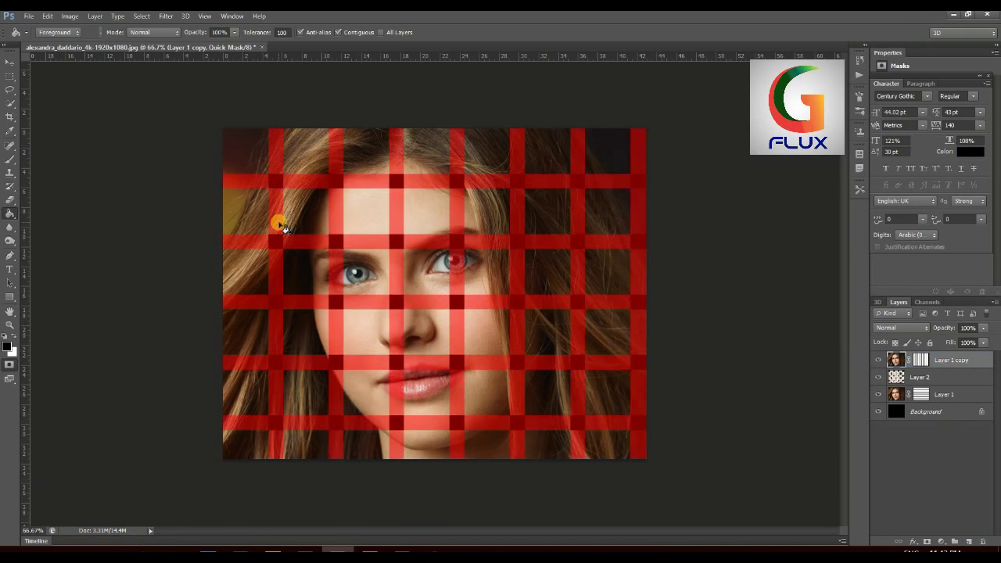
{"action": "left_click", "coordinate": [248, 156]}
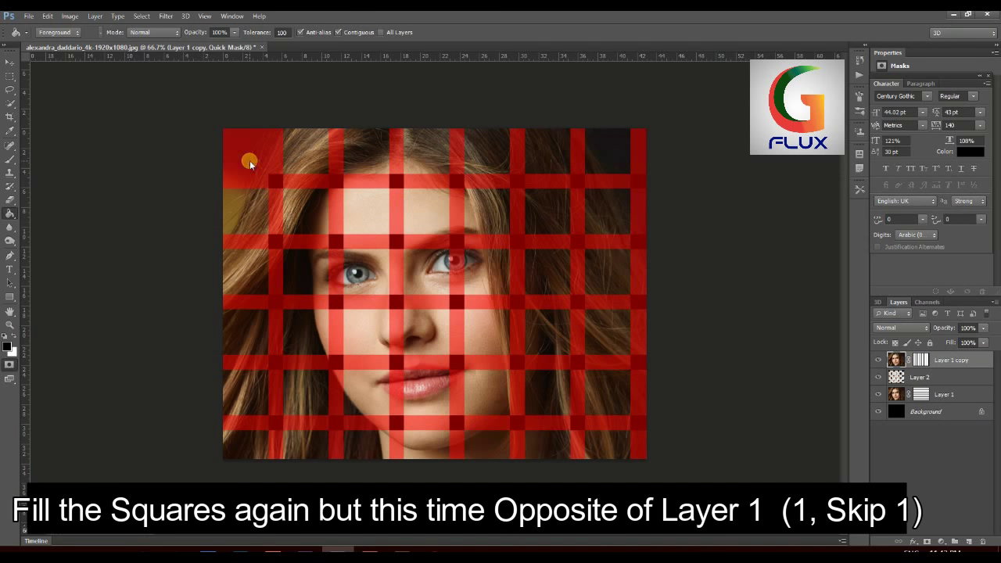
{"action": "left_click", "coordinate": [376, 154]}
{"action": "left_click", "coordinate": [468, 157]}
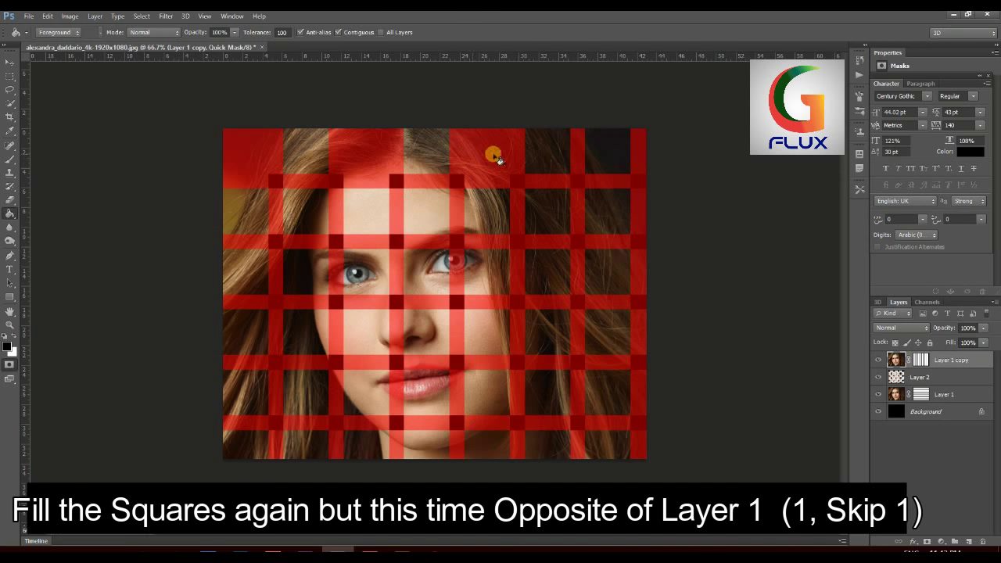
{"action": "left_click", "coordinate": [312, 210]}
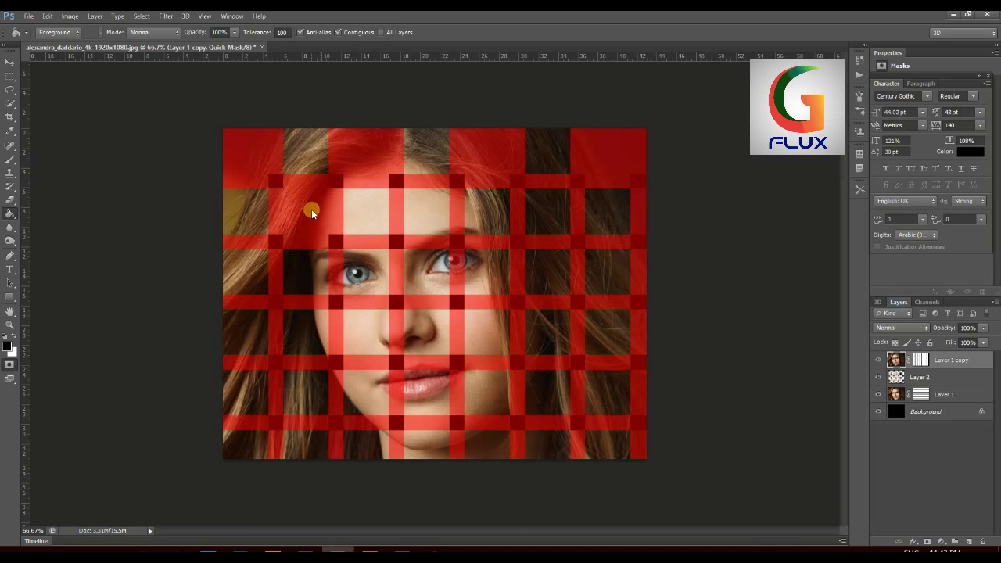
{"action": "left_click", "coordinate": [415, 208]}
{"action": "left_click", "coordinate": [527, 209]}
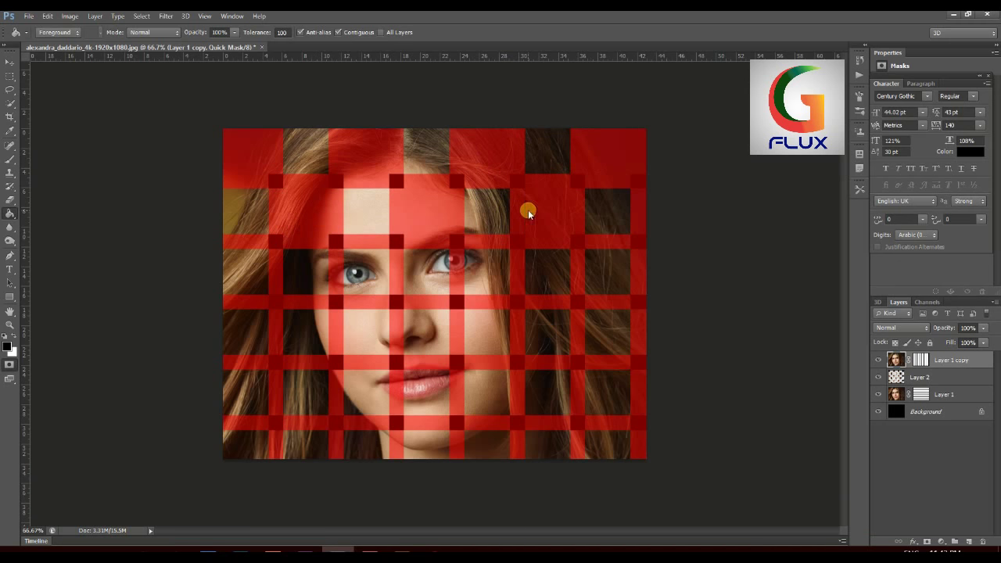
Step: Fill the skipped squares around the eyes, cheeks and right-side hair
{"action": "left_click", "coordinate": [288, 262]}
{"action": "left_click", "coordinate": [252, 272]}
{"action": "left_click", "coordinate": [355, 271]}
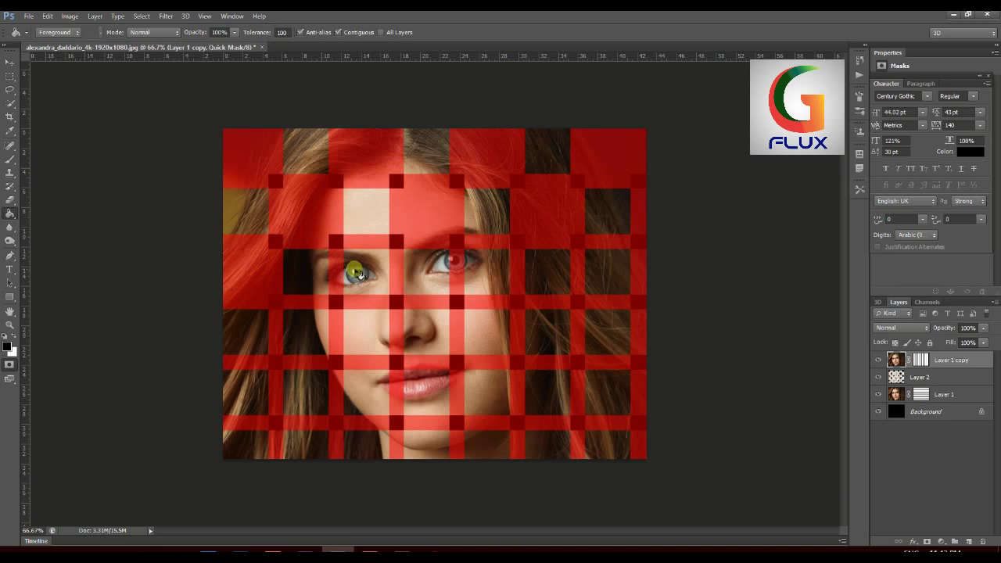
{"action": "left_click", "coordinate": [481, 269]}
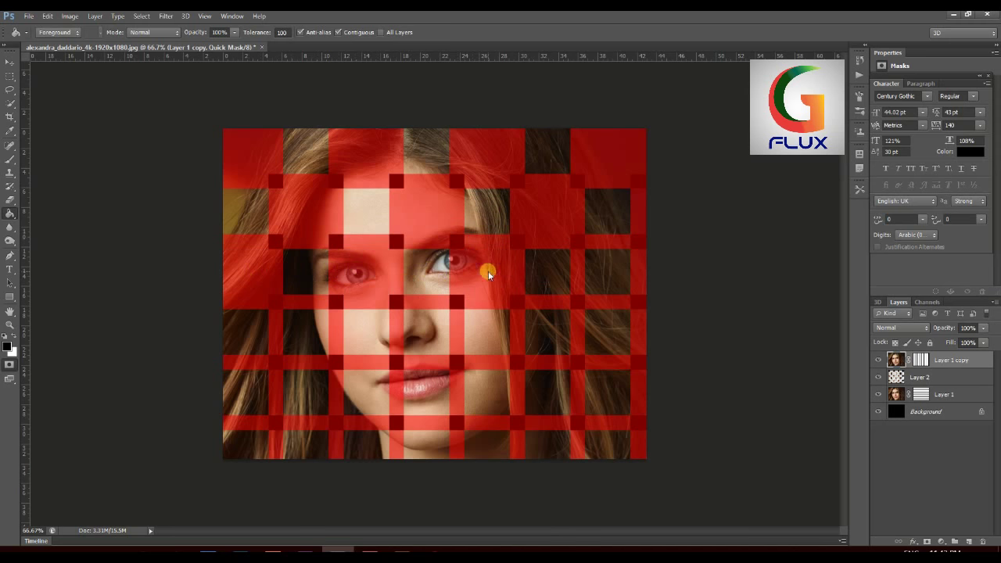
{"action": "left_click", "coordinate": [597, 278]}
{"action": "left_click", "coordinate": [370, 333]}
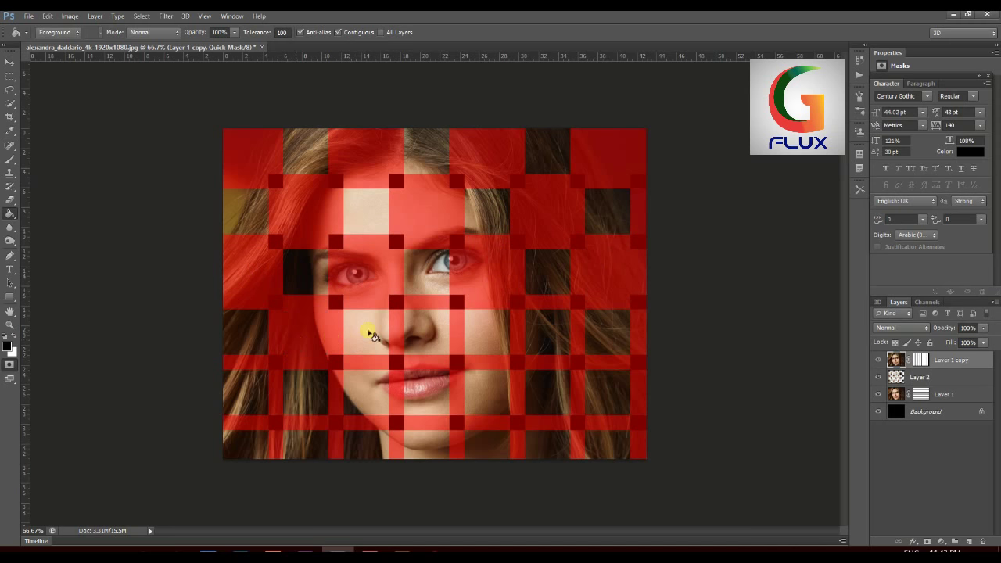
{"action": "left_click", "coordinate": [538, 337]}
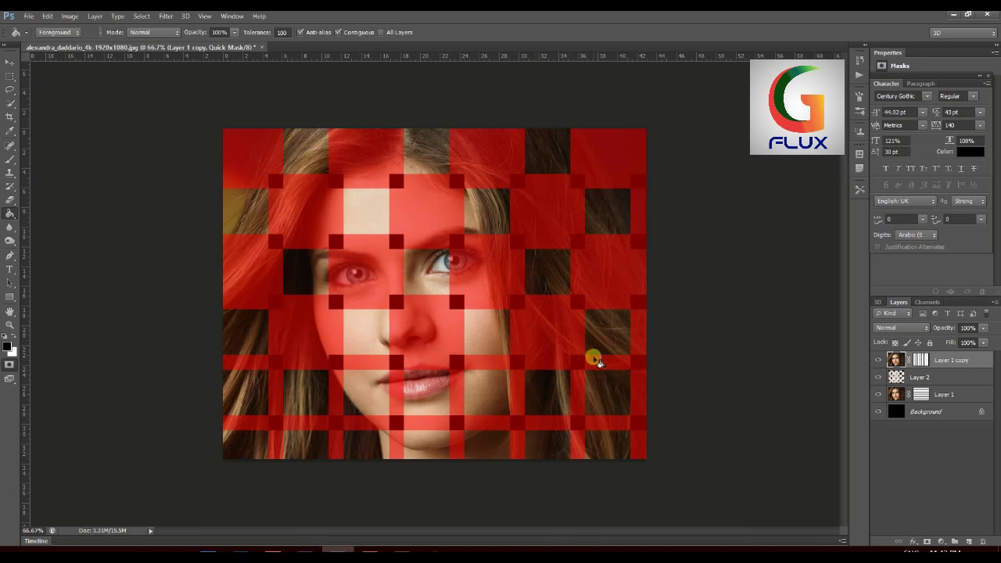
Step: Fill the skipped lower and bottom-row squares, then turn the mask into a selection
{"action": "left_click", "coordinate": [600, 386]}
{"action": "left_click", "coordinate": [385, 387]}
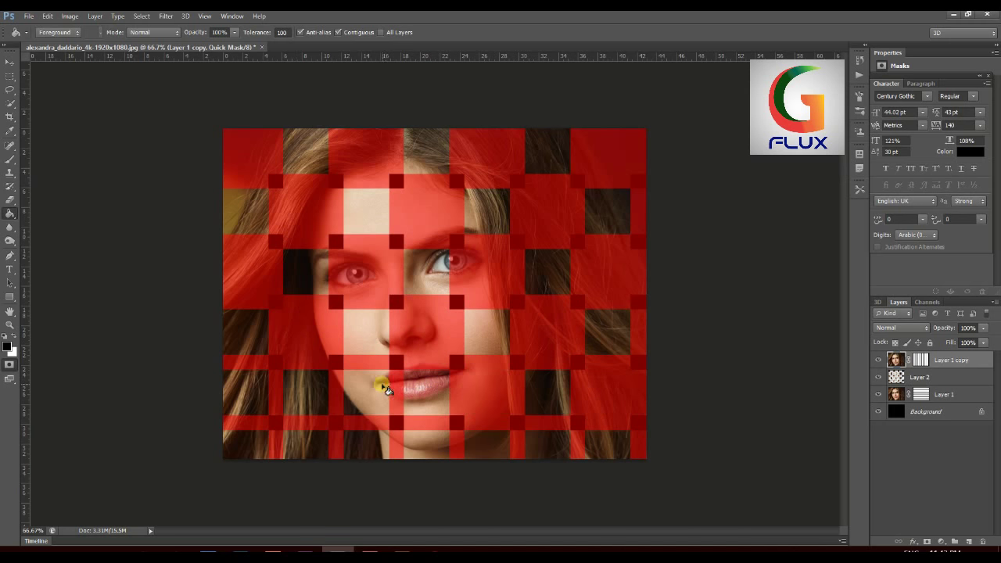
{"action": "left_click", "coordinate": [294, 439]}
{"action": "left_click", "coordinate": [398, 445]}
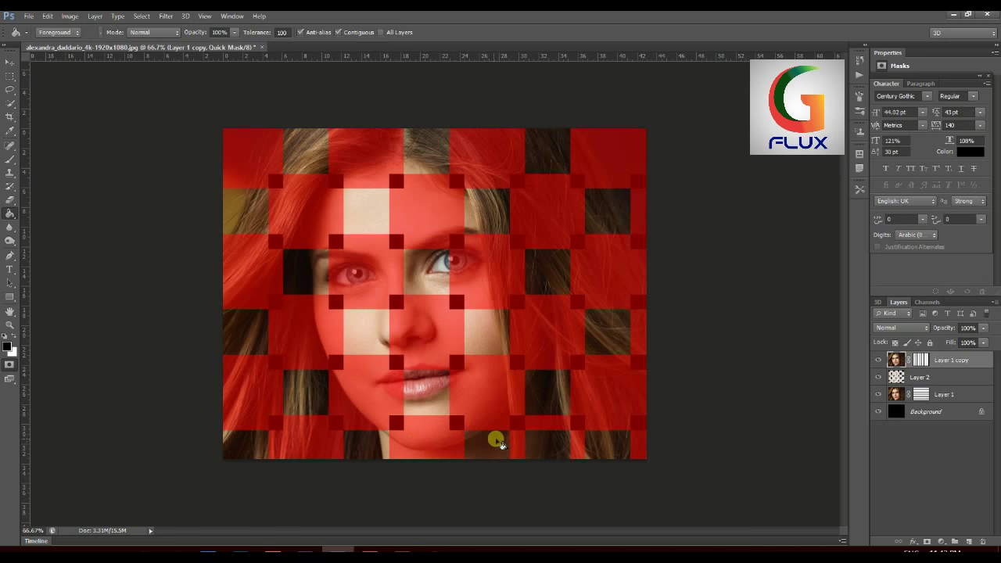
{"action": "left_click", "coordinate": [531, 445]}
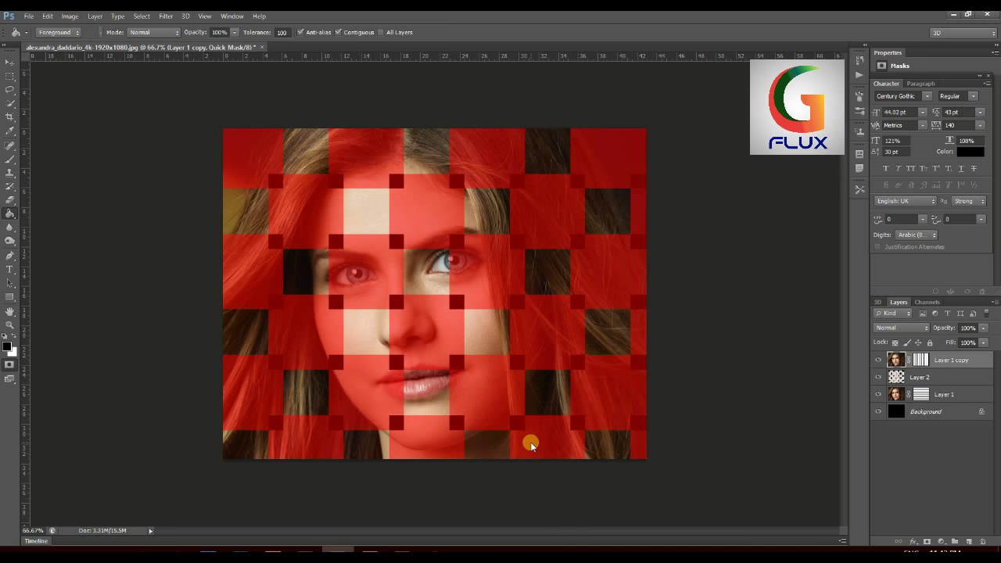
{"action": "key", "text": "q"}
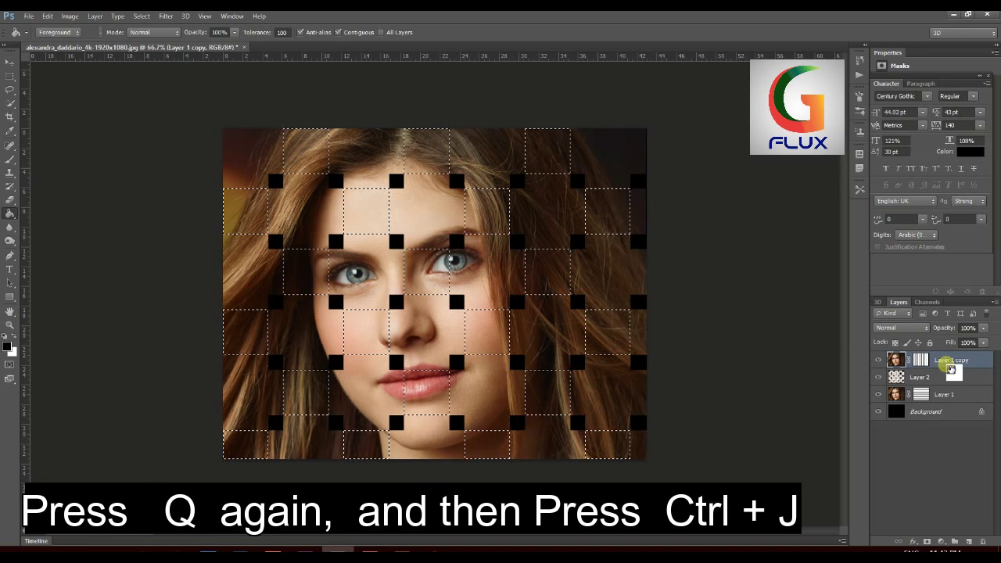
Step: Copy the selected squares to a new Layer 3 and clip it to Layer 1 copy
{"action": "key", "text": "ctrl+j"}
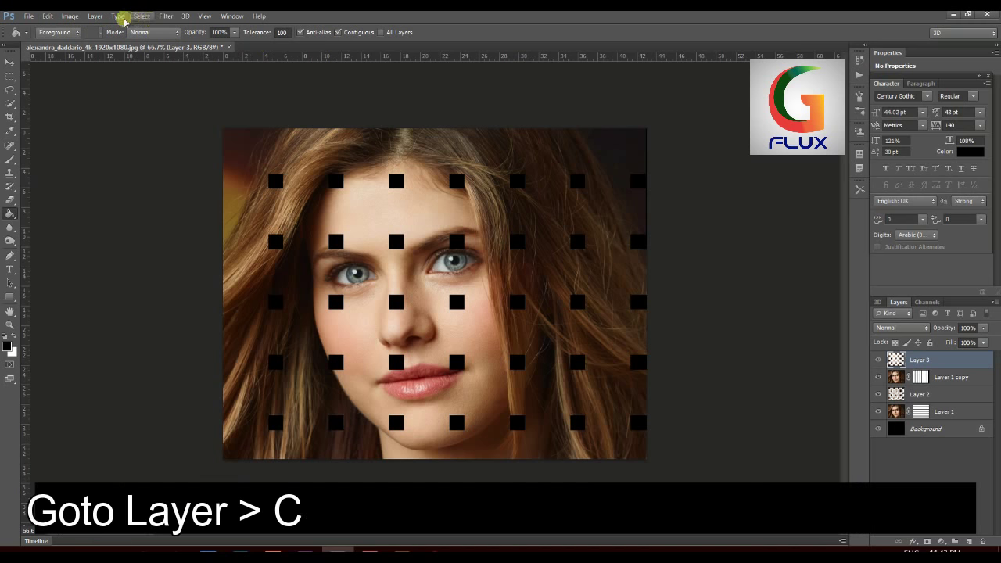
{"action": "left_click", "coordinate": [96, 17]}
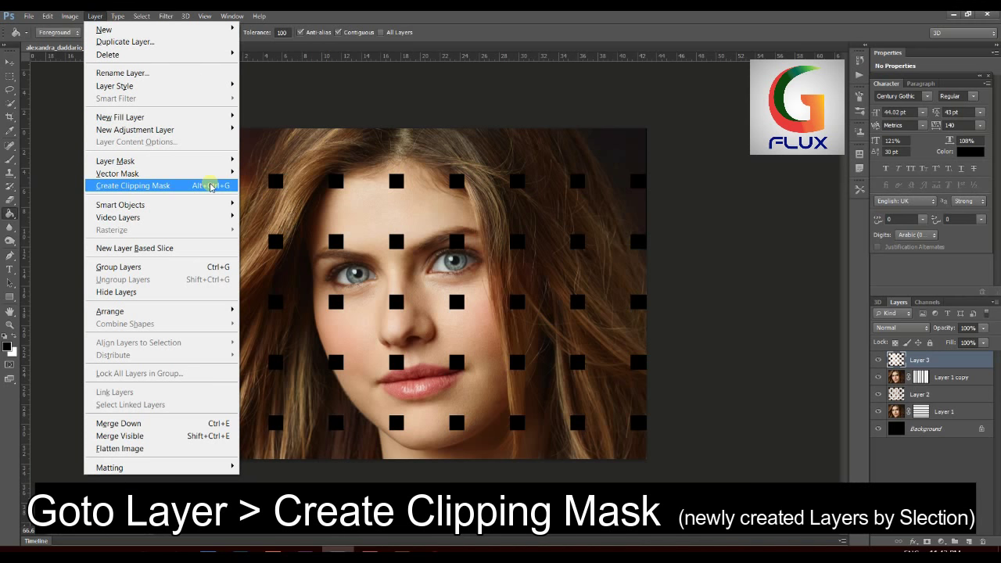
{"action": "left_click", "coordinate": [211, 186]}
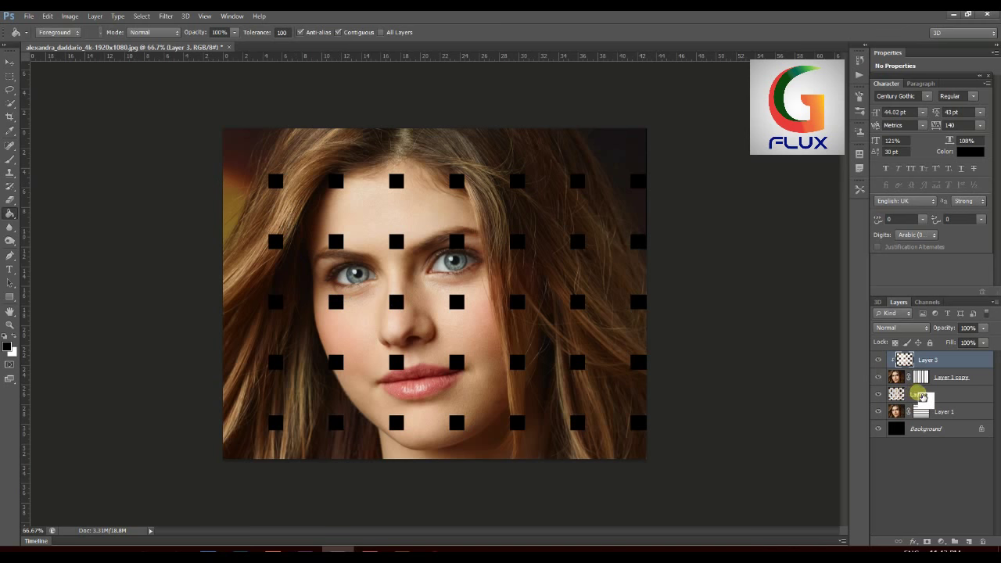
Step: Clip Layer 2 to the layer below it with Create Clipping Mask
{"action": "left_click", "coordinate": [922, 398]}
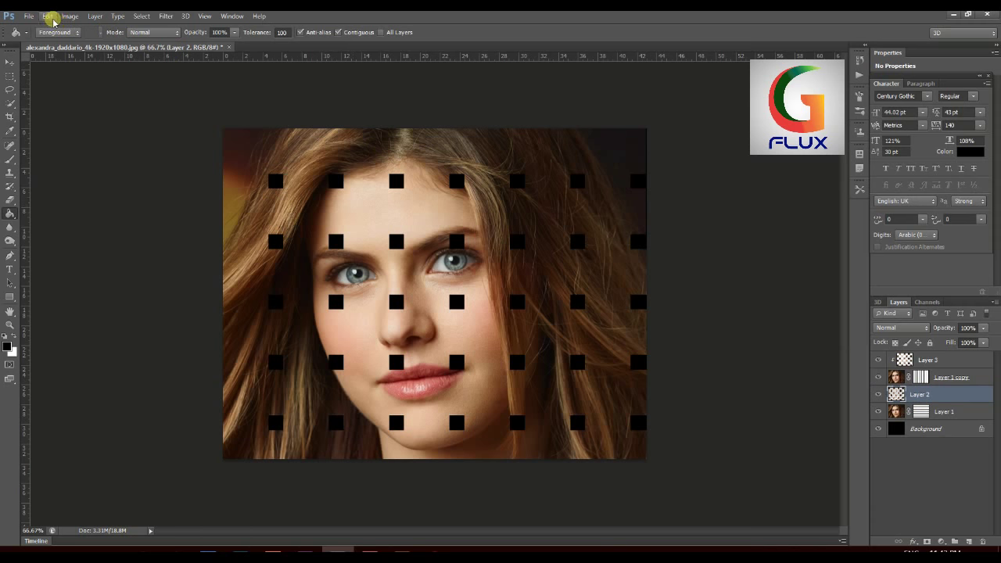
{"action": "left_click", "coordinate": [97, 17]}
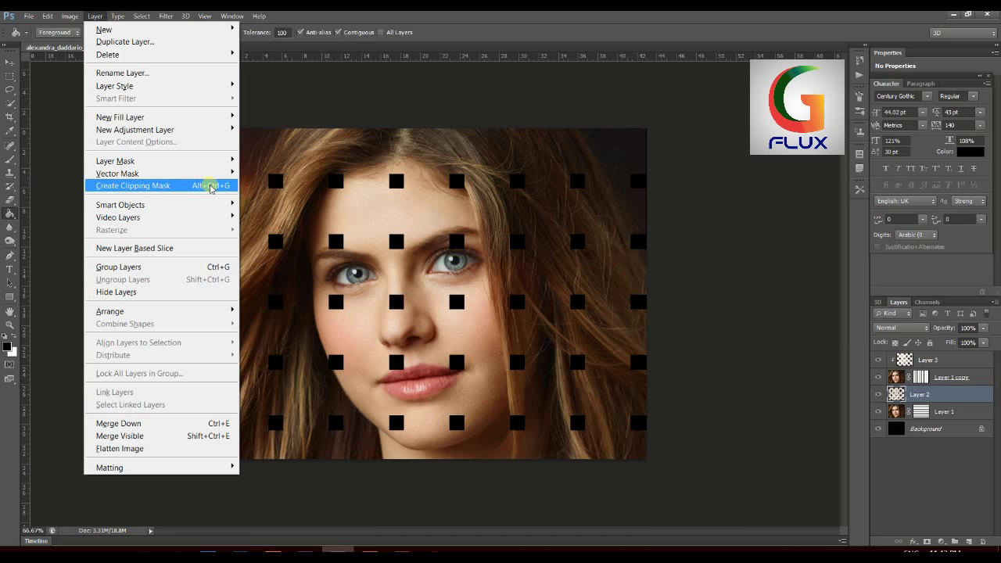
{"action": "left_click", "coordinate": [210, 186]}
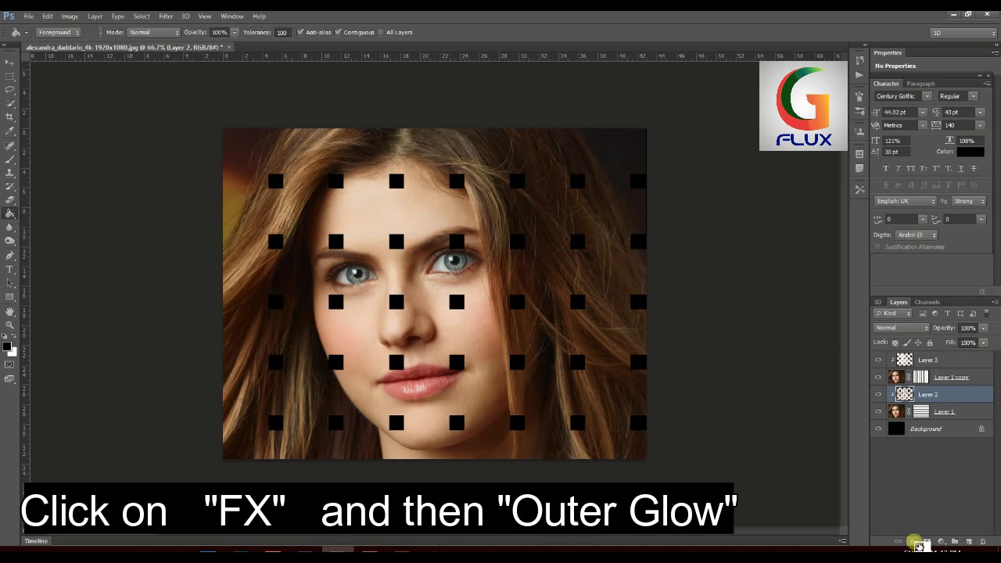
Step: Add a black Outer Glow to Layer 2: Multiply blend, 50% opacity, 40 px size
{"action": "left_click", "coordinate": [915, 542]}
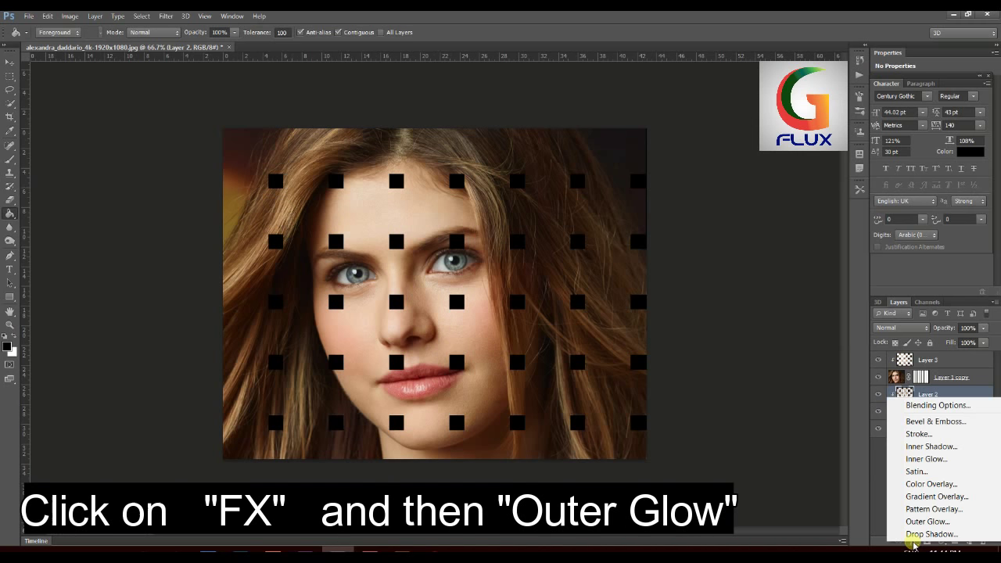
{"action": "left_click", "coordinate": [927, 521]}
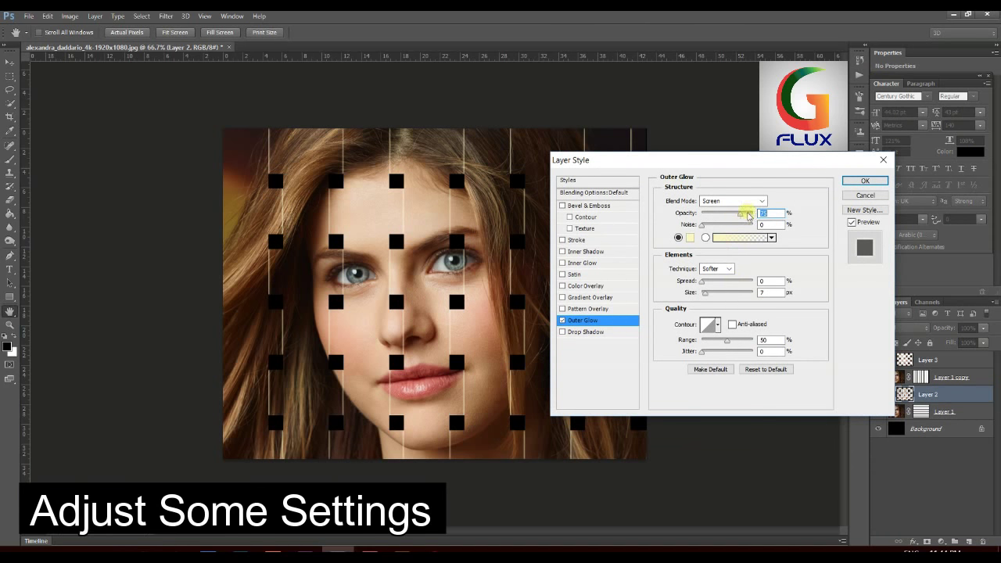
{"action": "left_click", "coordinate": [692, 238]}
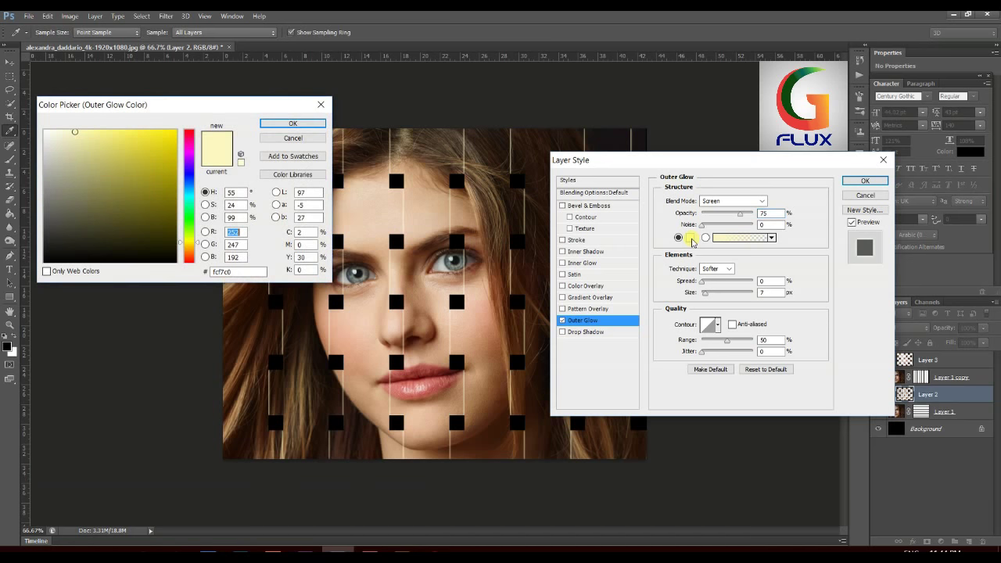
{"action": "left_click_drag", "start_coordinate": [65, 205], "coordinate": [44, 262]}
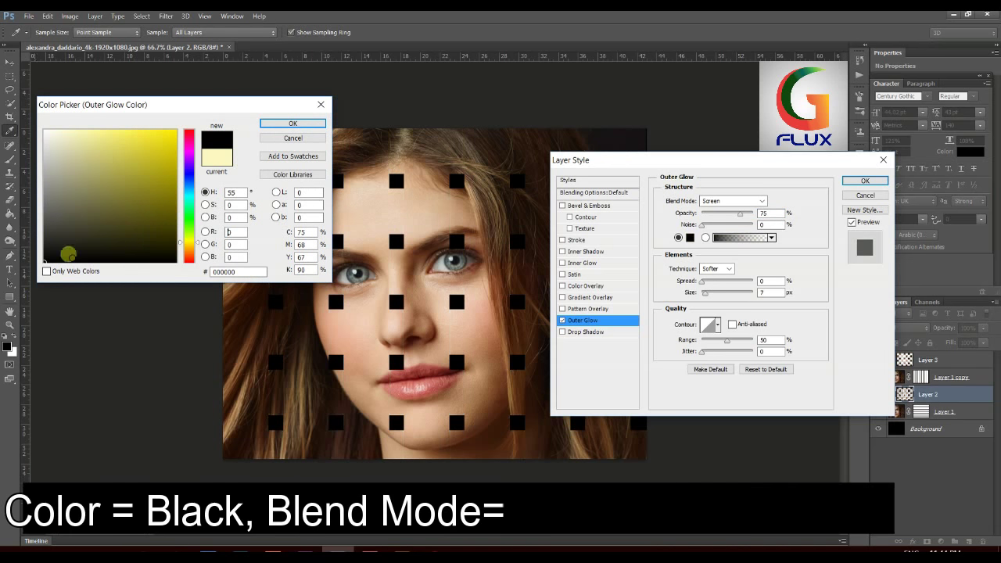
{"action": "left_click", "coordinate": [273, 126]}
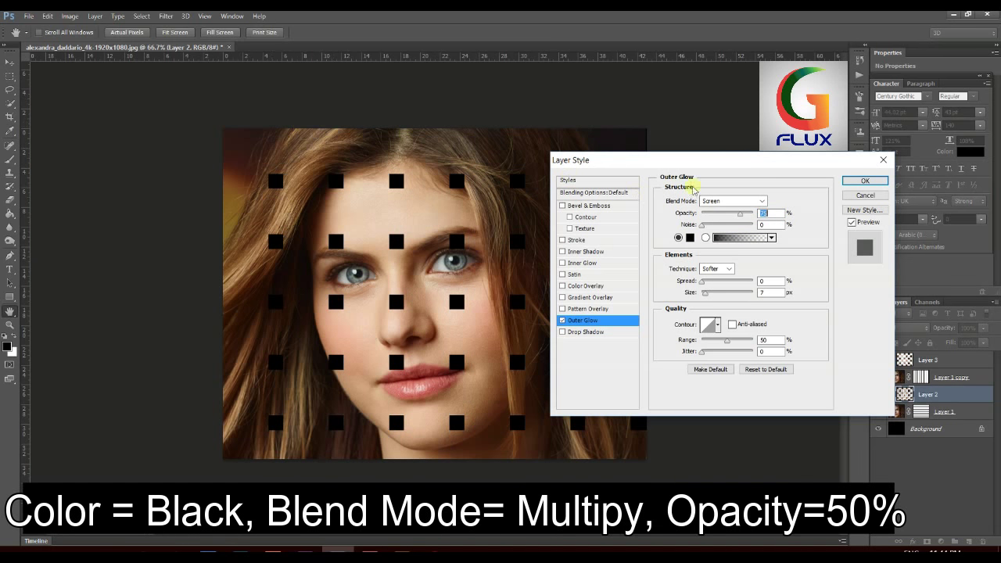
{"action": "left_click", "coordinate": [763, 202]}
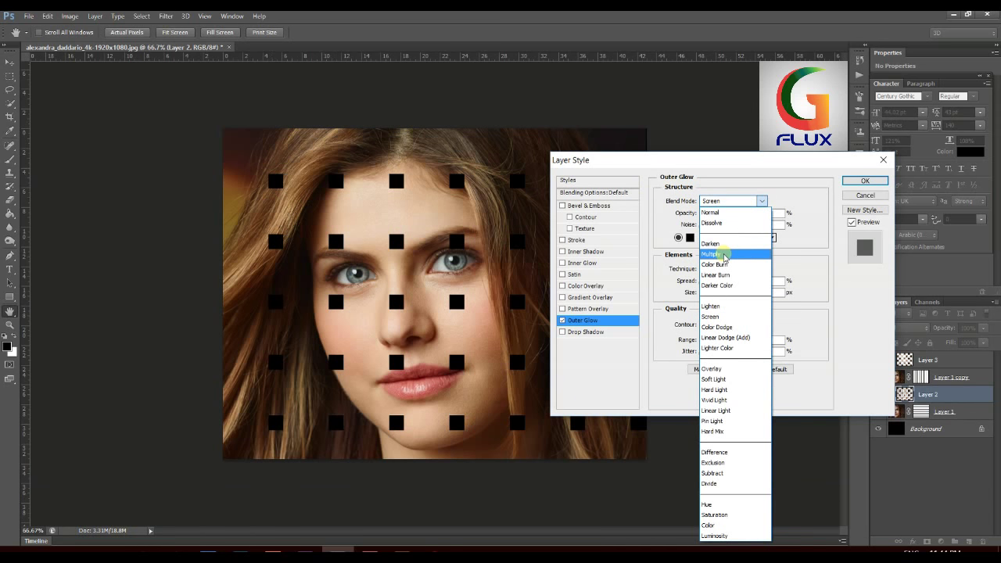
{"action": "left_click", "coordinate": [725, 255]}
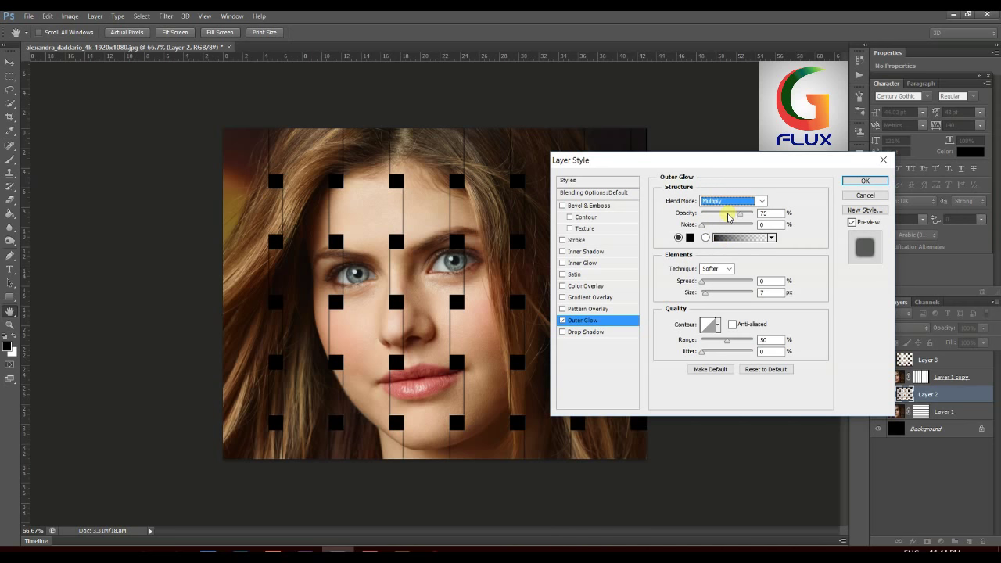
{"action": "left_click", "coordinate": [728, 216]}
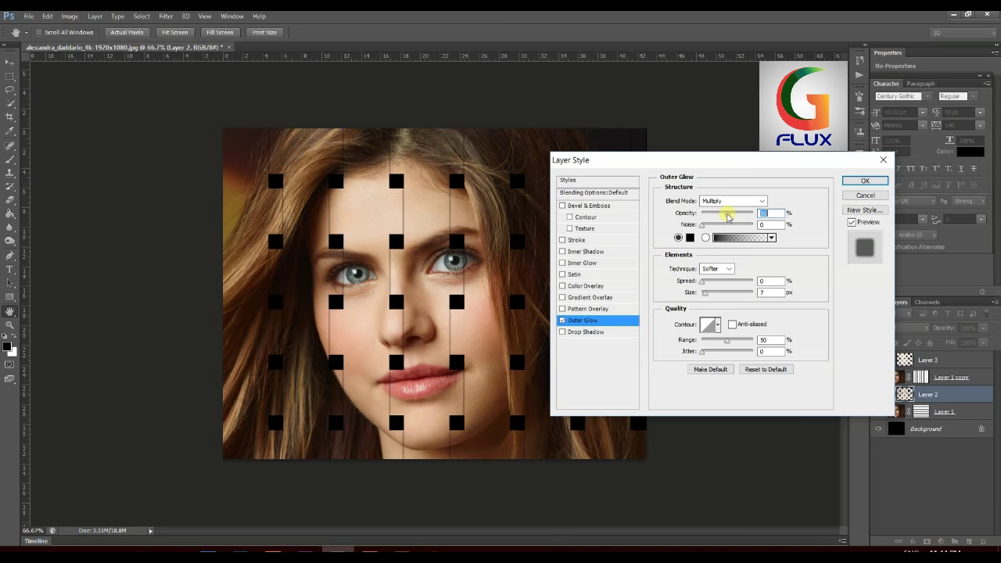
{"action": "left_click", "coordinate": [714, 292]}
{"action": "left_click_drag", "start_coordinate": [714, 293], "coordinate": [713, 295]}
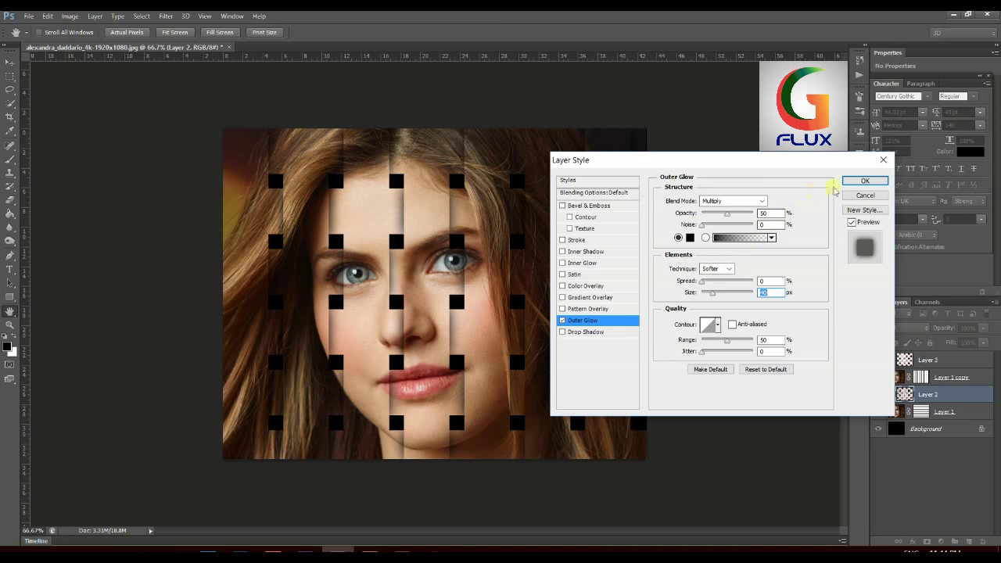
{"action": "left_click", "coordinate": [853, 184]}
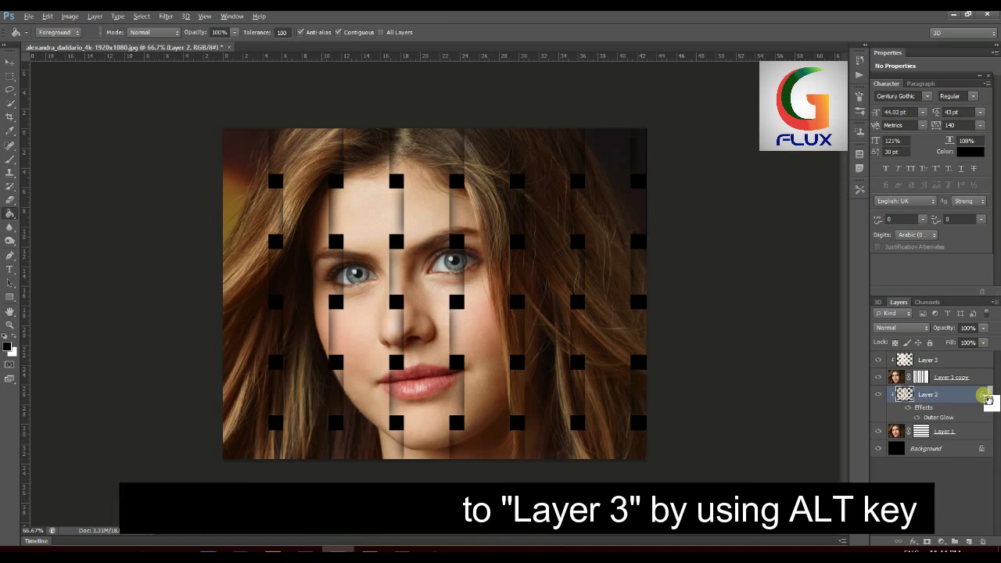
Step: Copy Layer 2's outer glow onto Layer 3, then stamp all visible layers into Layer 4
{"action": "left_click_drag", "start_coordinate": [988, 399], "coordinate": [984, 365]}
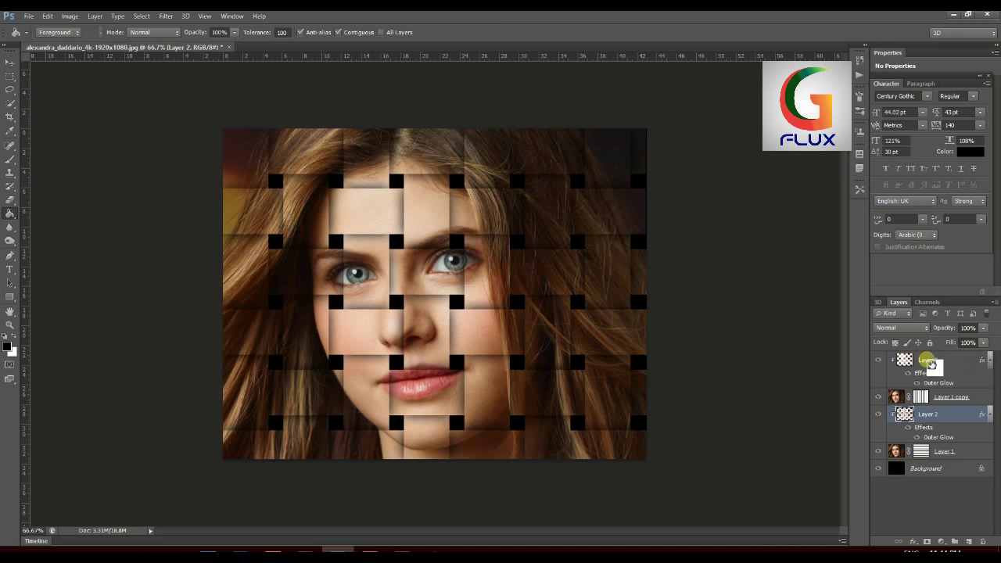
{"action": "left_click", "coordinate": [928, 362]}
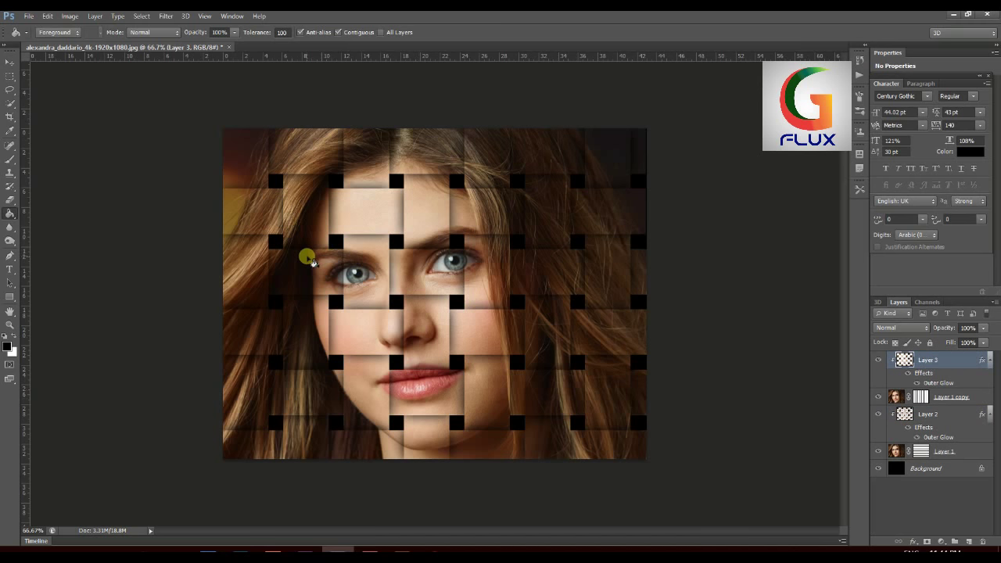
{"action": "key", "text": "ctrl+plus"}
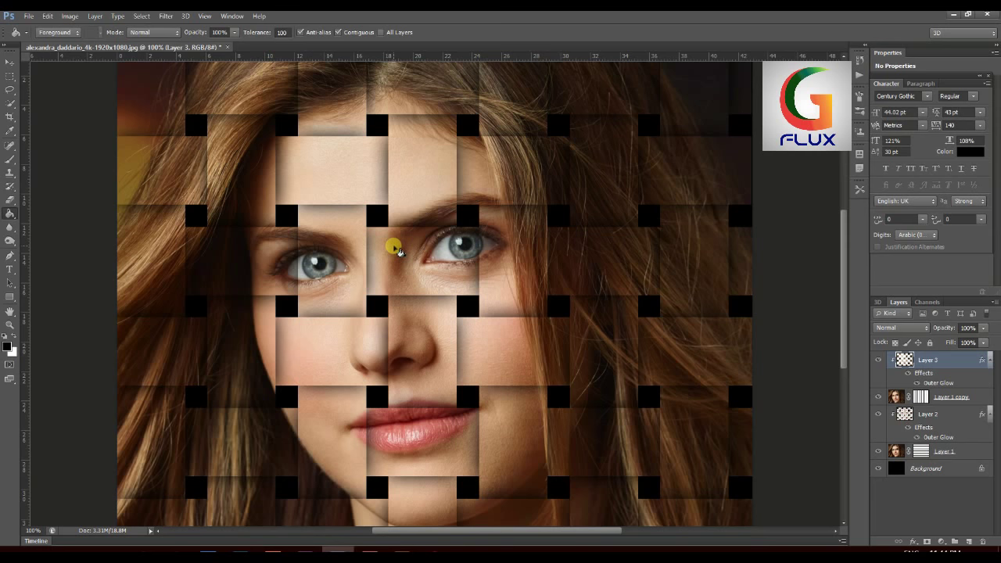
{"action": "left_click", "coordinate": [10, 62]}
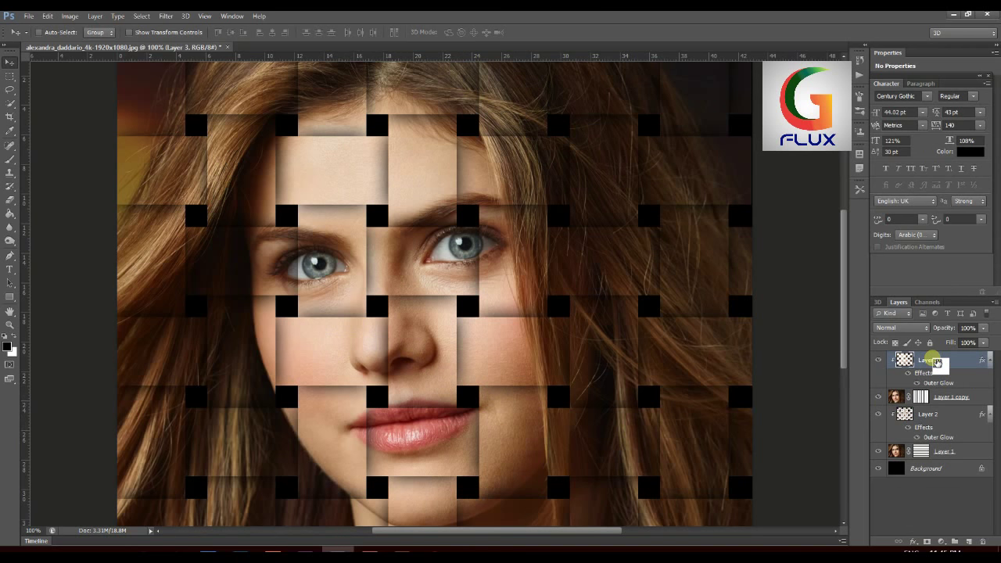
{"action": "key", "text": "ctrl+shift+alt+e"}
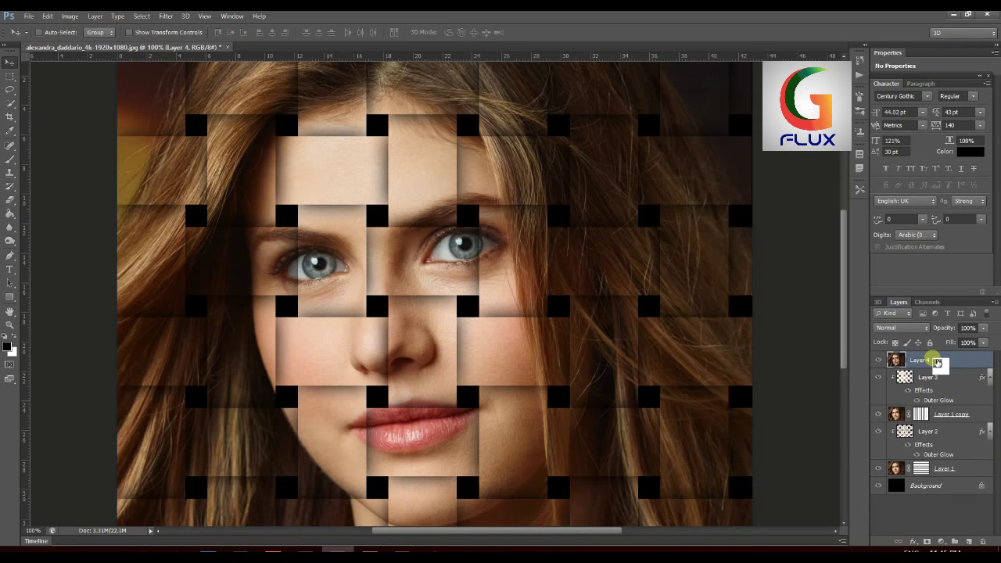
Step: Apply a Burlap Texturizer to Layer 4 with 85% scaling and relief 2
{"action": "left_click", "coordinate": [162, 16]}
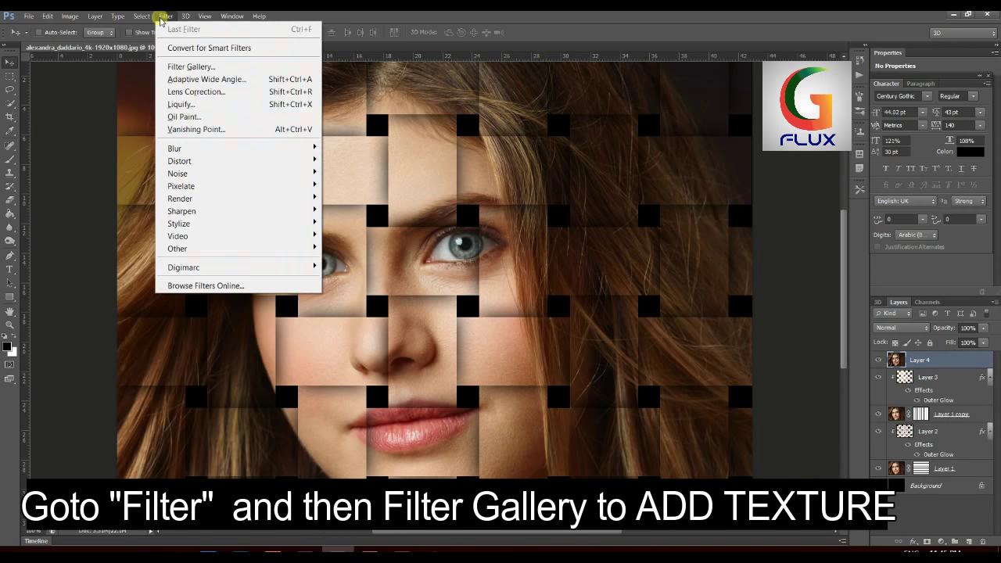
{"action": "left_click", "coordinate": [181, 67]}
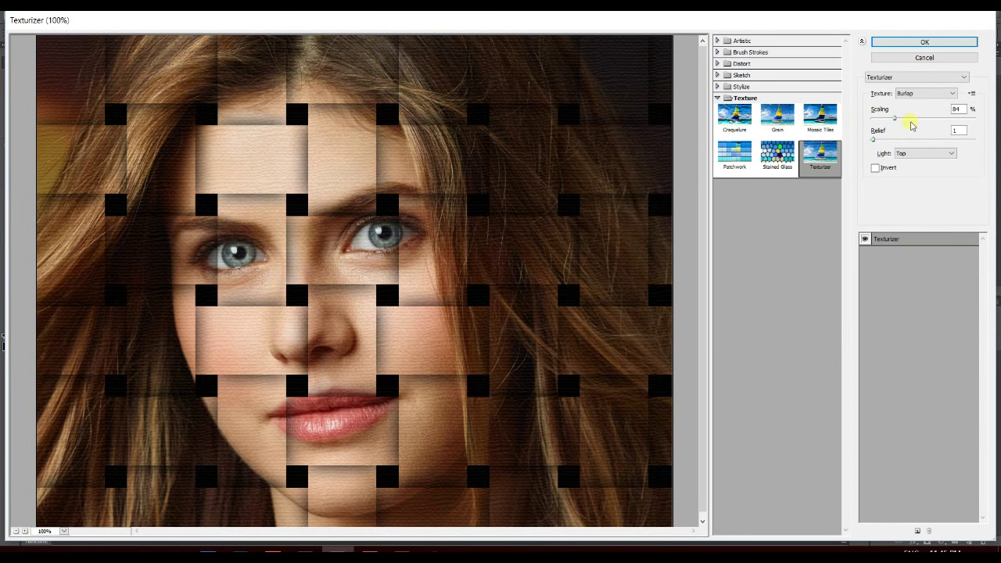
{"action": "double_click", "coordinate": [958, 108]}
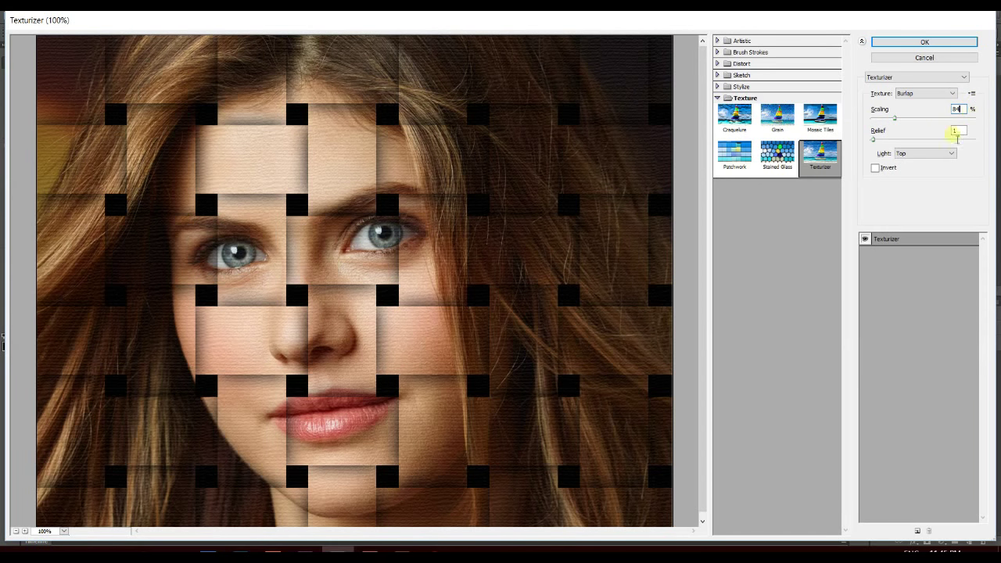
{"action": "double_click", "coordinate": [959, 129]}
{"action": "key", "text": "shift+Tab"}
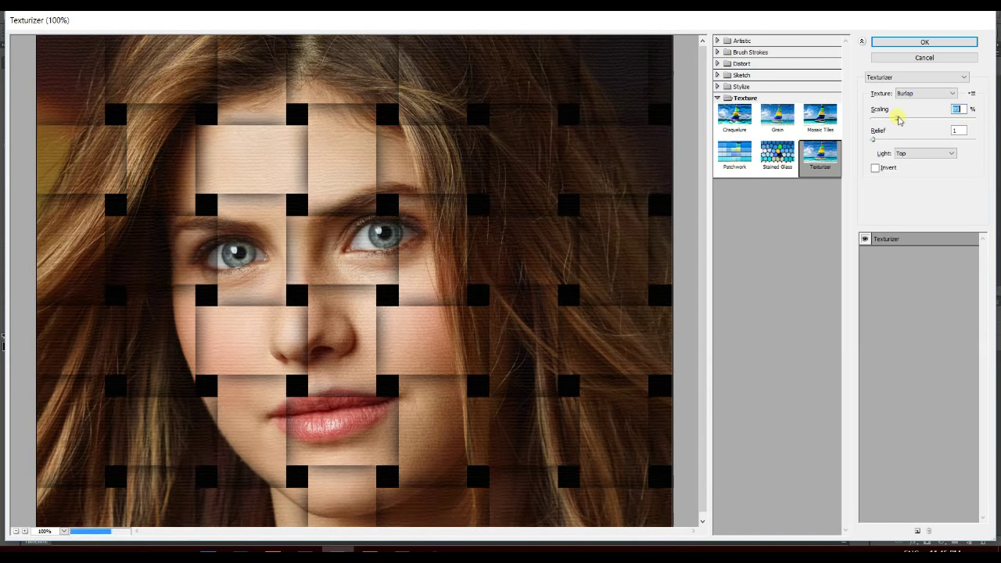
{"action": "left_click_drag", "start_coordinate": [895, 120], "coordinate": [916, 118]}
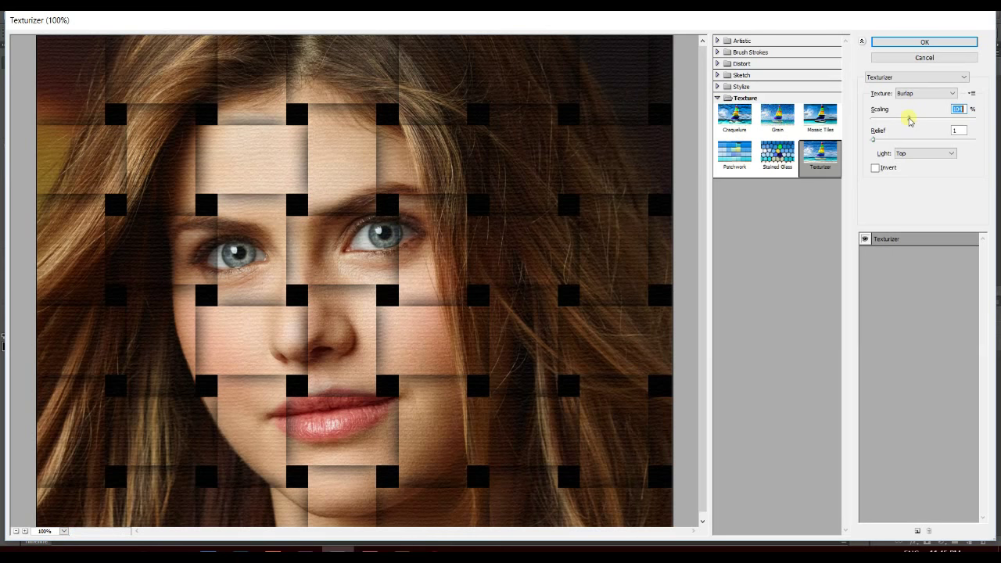
{"action": "left_click_drag", "start_coordinate": [916, 119], "coordinate": [898, 126]}
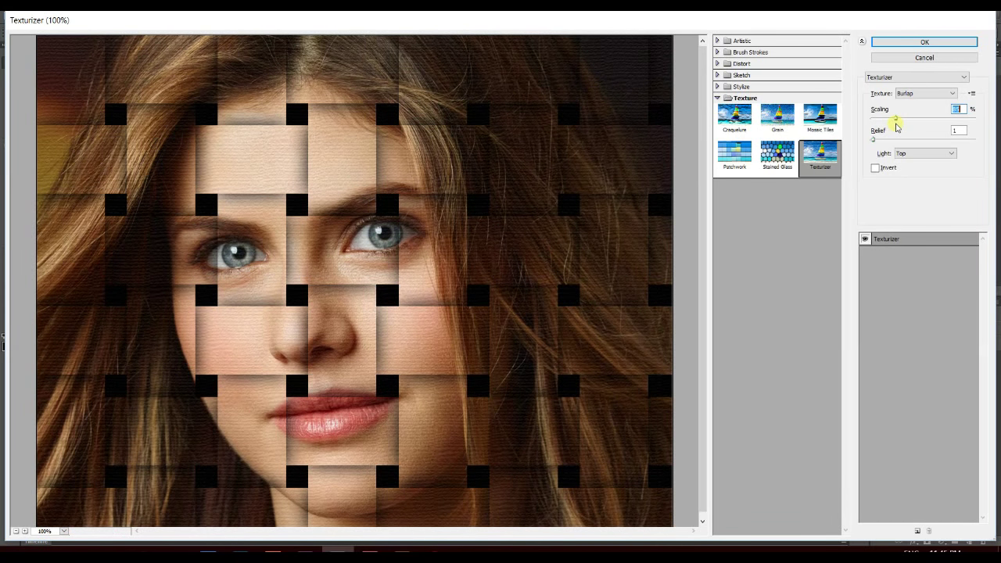
{"action": "left_click", "coordinate": [879, 142]}
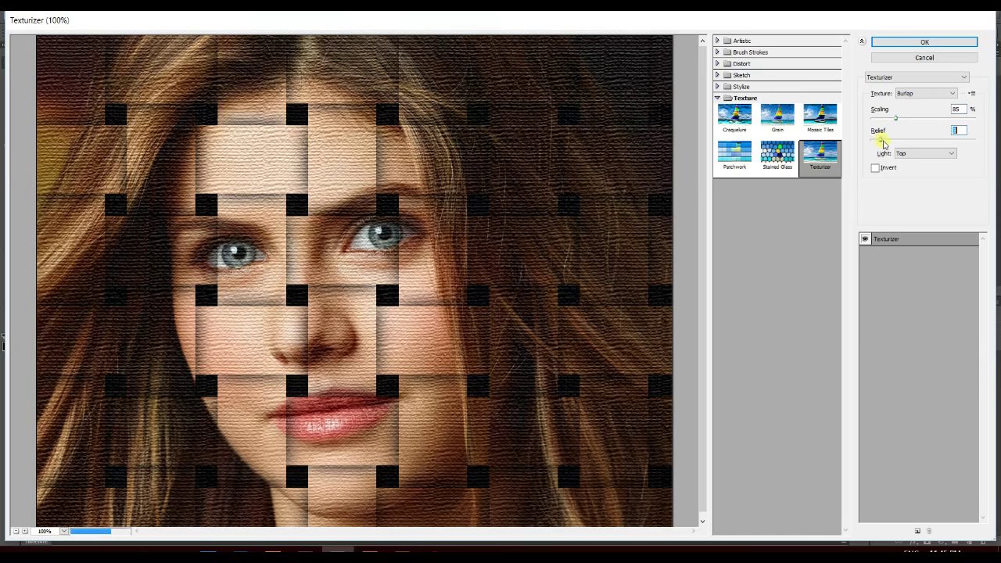
{"action": "left_click_drag", "start_coordinate": [882, 142], "coordinate": [873, 146]}
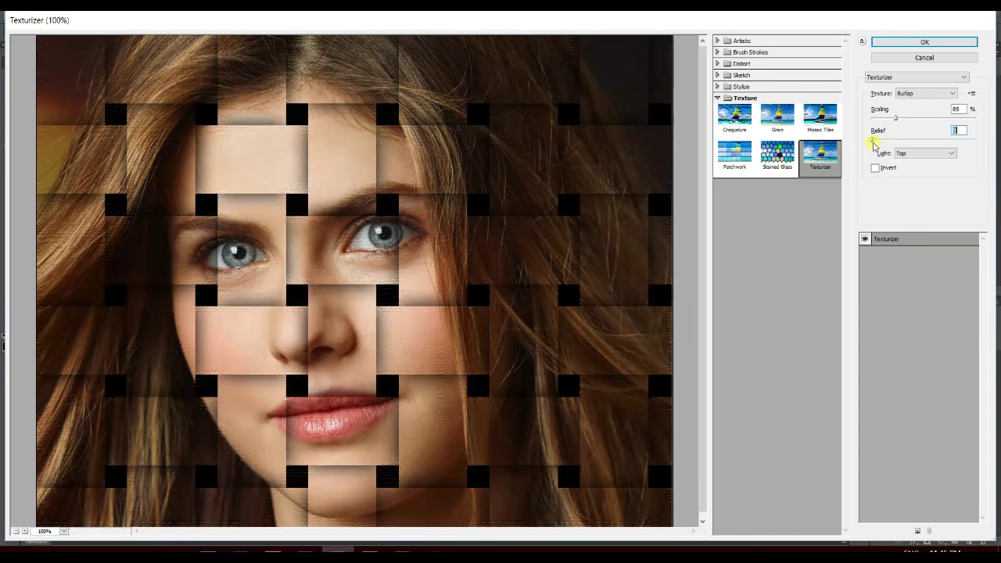
{"action": "left_click_drag", "start_coordinate": [876, 144], "coordinate": [877, 146]}
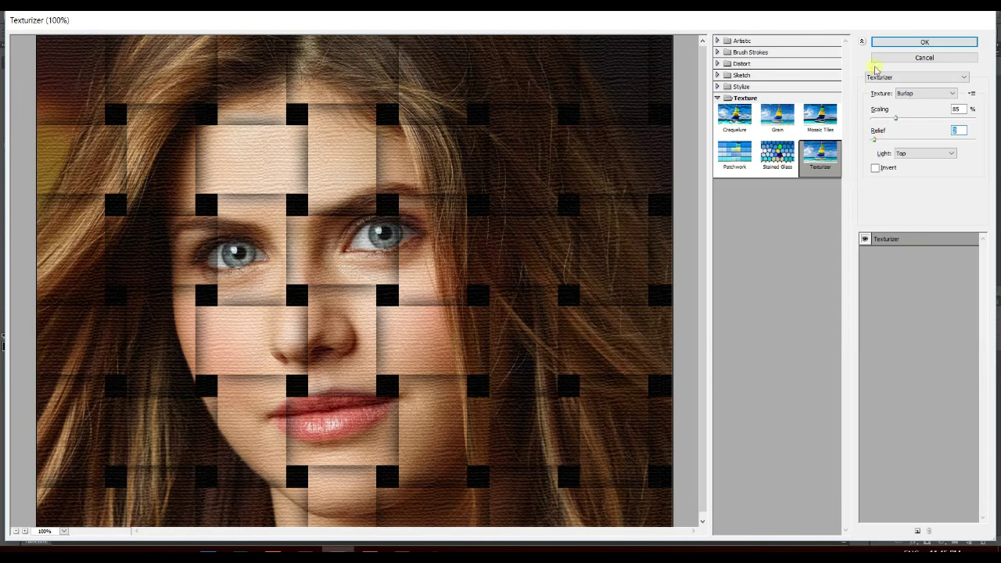
{"action": "left_click", "coordinate": [902, 44]}
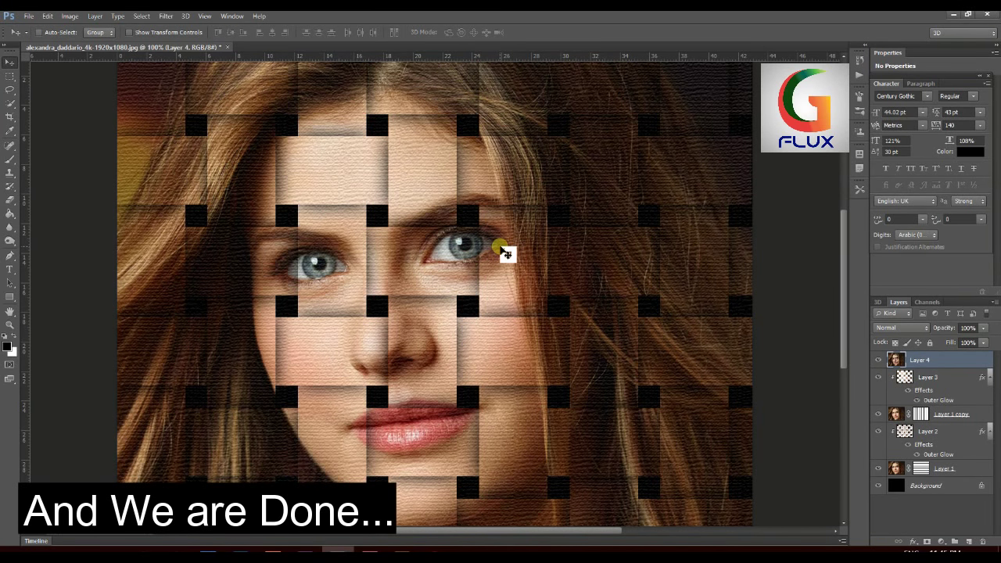
{"action": "key", "text": "ctrl+minus"}
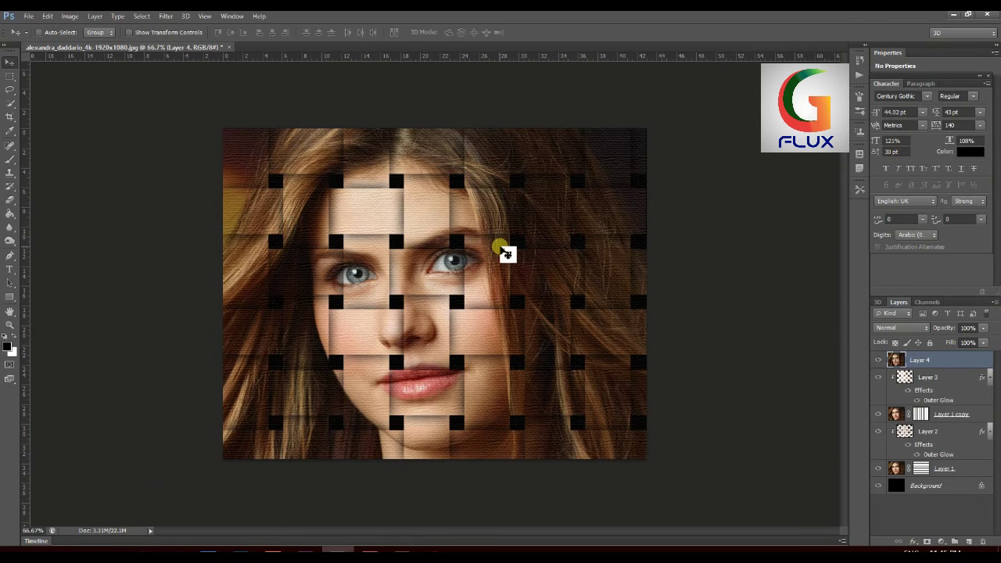
{"action": "key", "text": "ctrl+plus"}
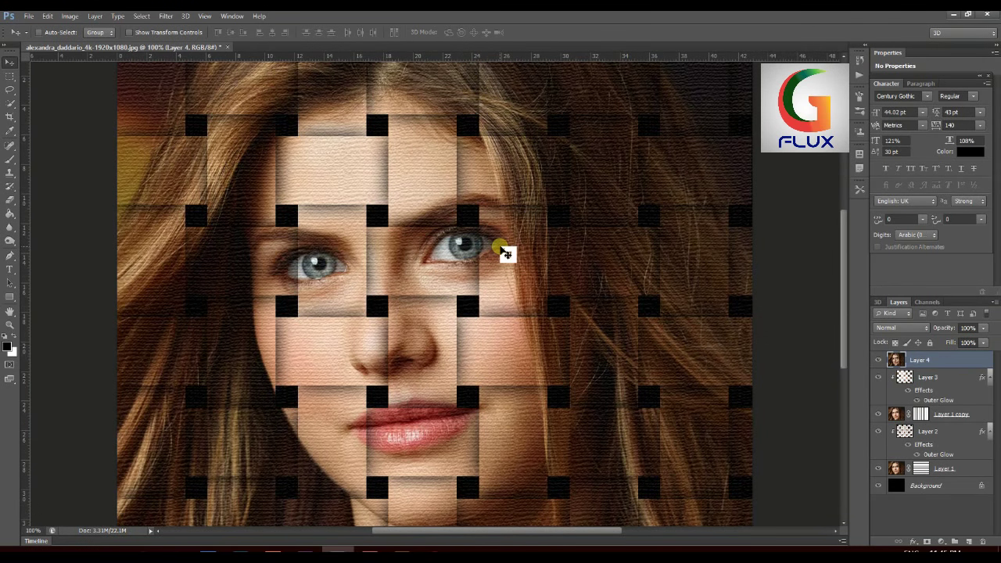